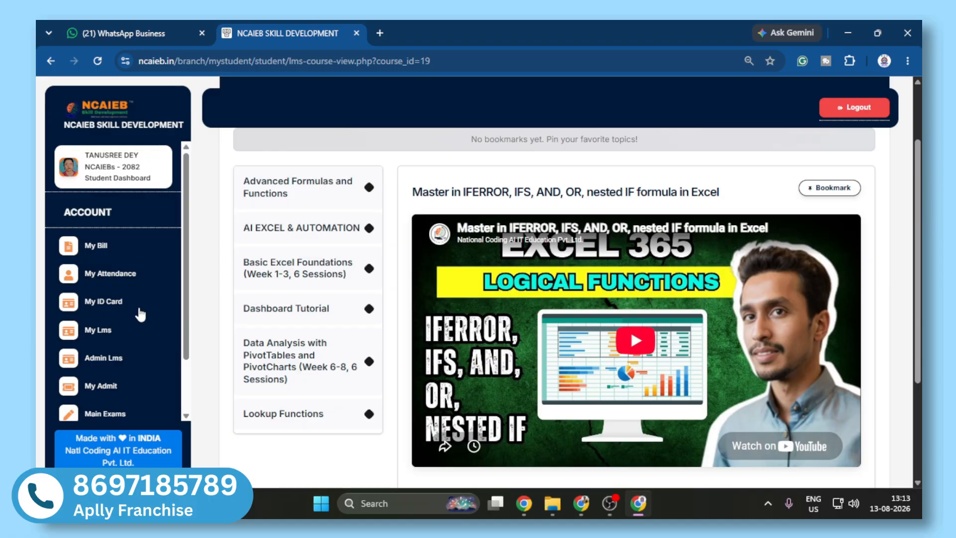
Step: Open My LMS and review the enrolled course's name, duration and LMS access date
left_click(98, 340)
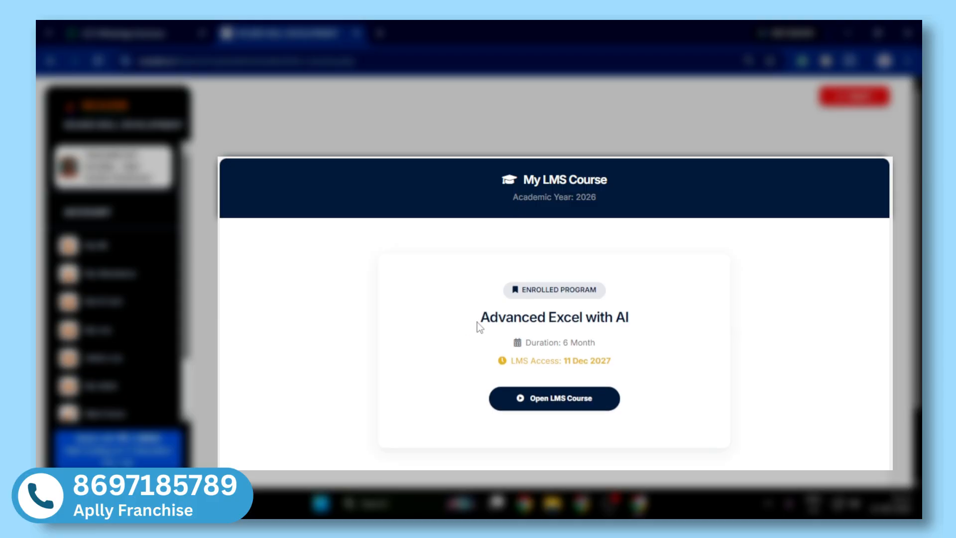
left_click_drag(477, 323, 691, 319)
left_click_drag(527, 342, 627, 343)
left_click_drag(511, 362, 621, 366)
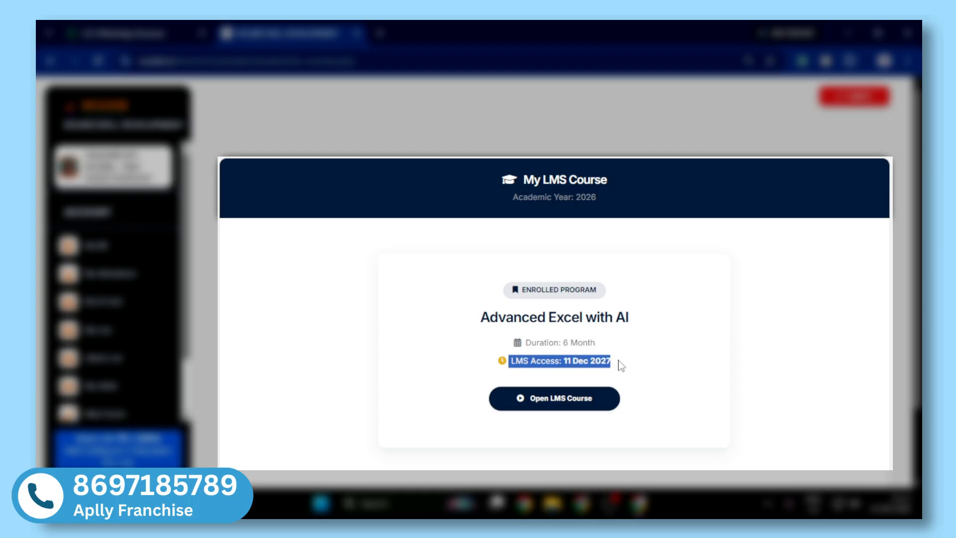
Step: Open the Advanced Excel with AI course and show the IFERROR, IFS, AND, OR, nested IF topic under Advanced Formulas and Functions
left_click(561, 396)
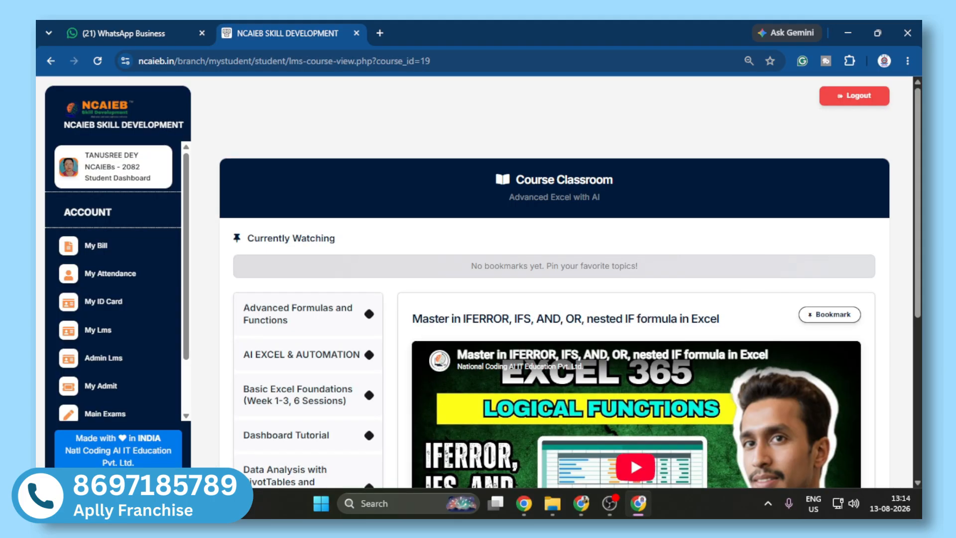
left_click_drag(920, 259, 920, 304)
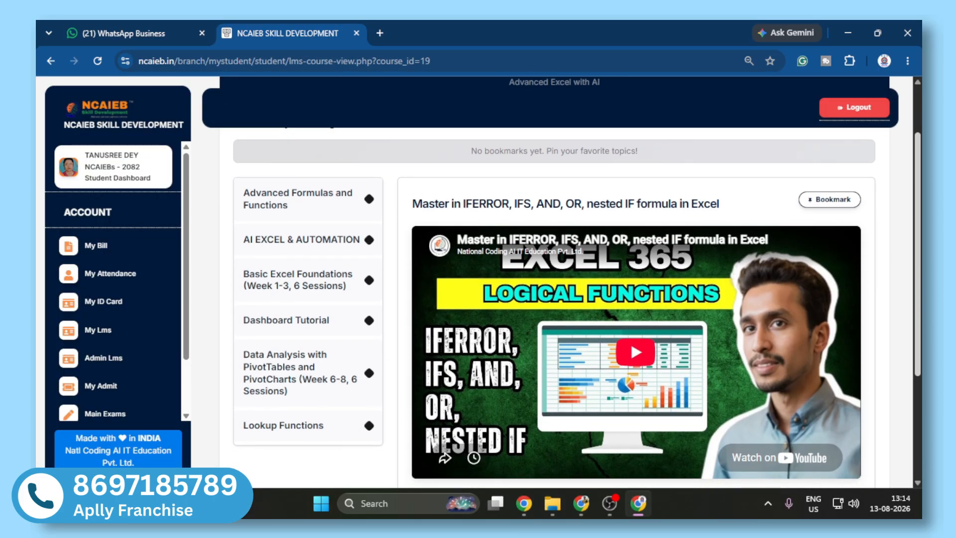
left_click(300, 213)
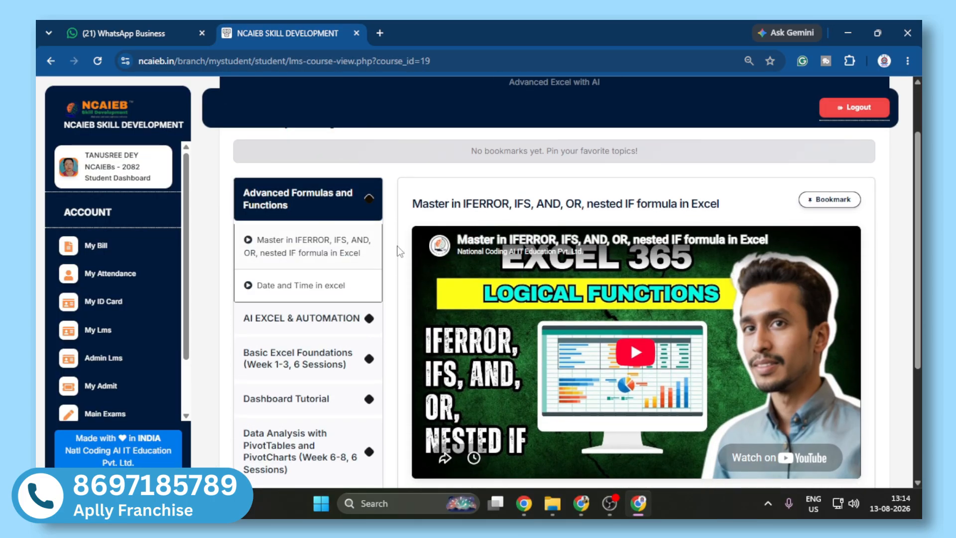
left_click(306, 257)
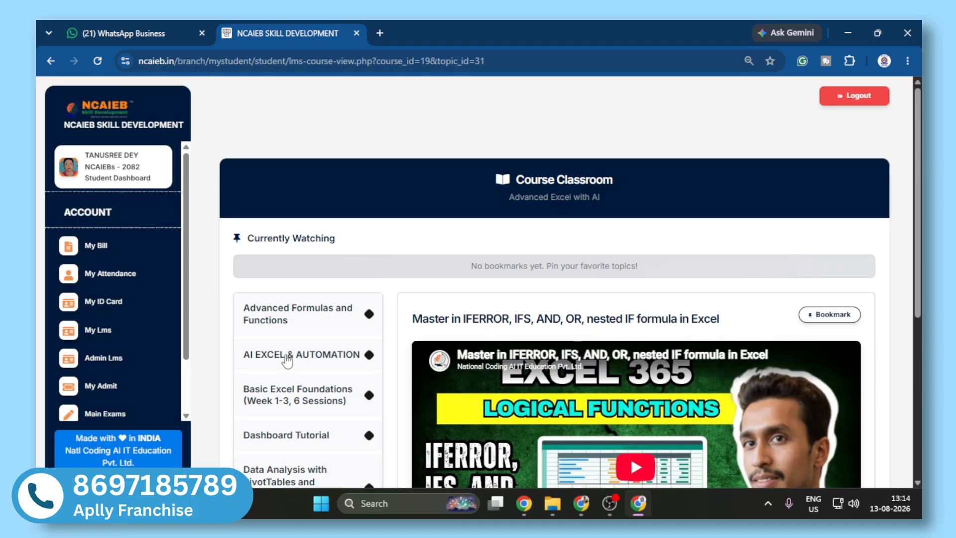
Step: Open the Date and Time in excel topic under Advanced Formulas and Functions and bookmark it
left_click(296, 328)
left_click(288, 410)
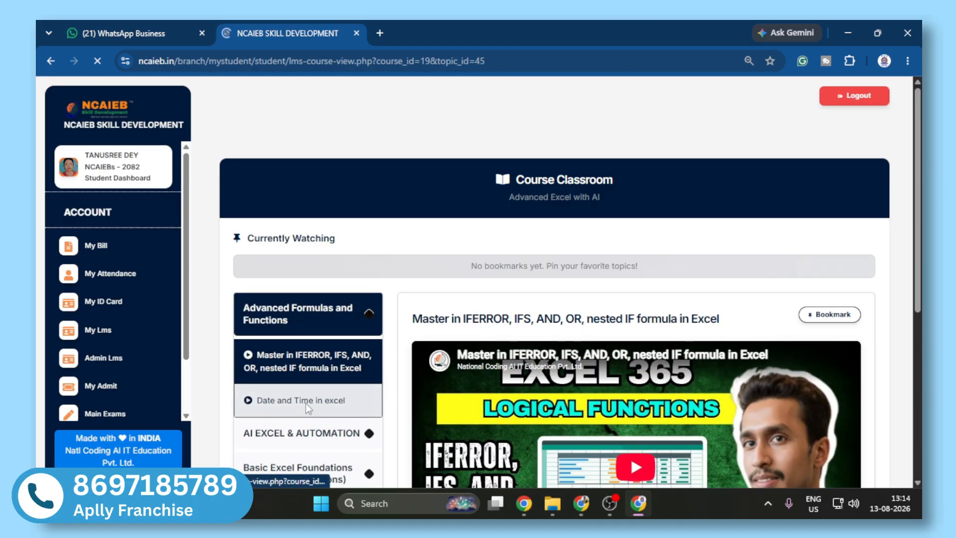
scroll(612, 354, "down", 2)
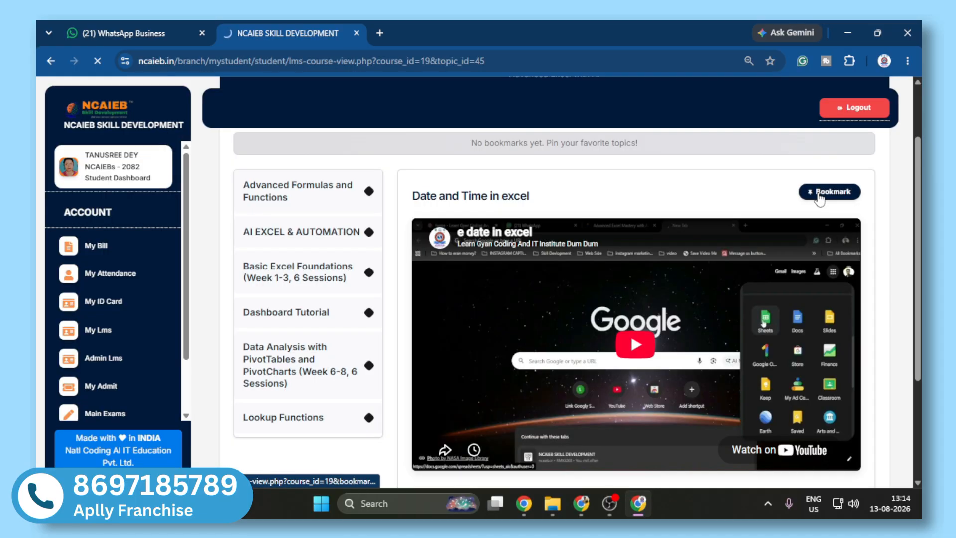
left_click(818, 194)
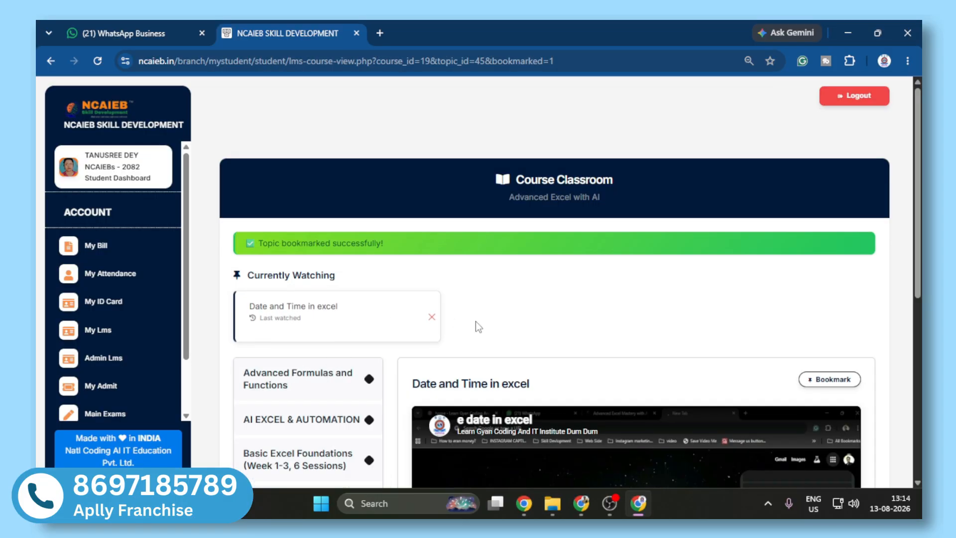
Step: Open the Advanced Excel Dashboard Tutorial topic in the Dashboard Tutorial section and look over its video page
scroll(318, 349, "down", 3)
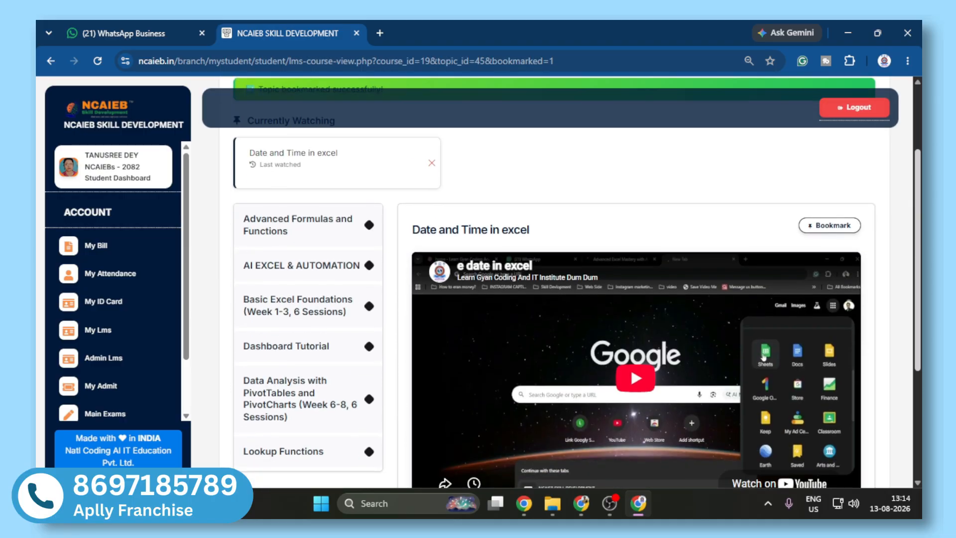
left_click(316, 350)
left_click(299, 384)
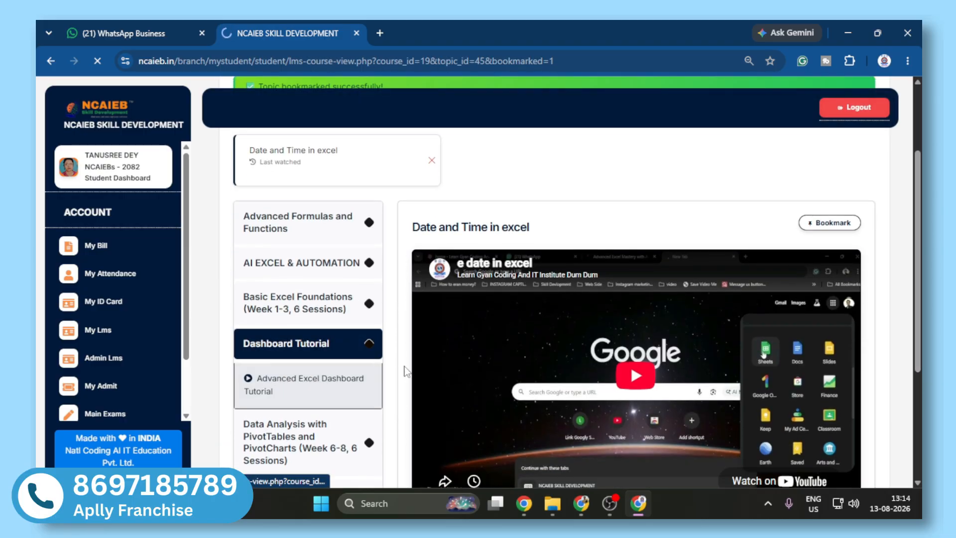
scroll(415, 368, "down", 3)
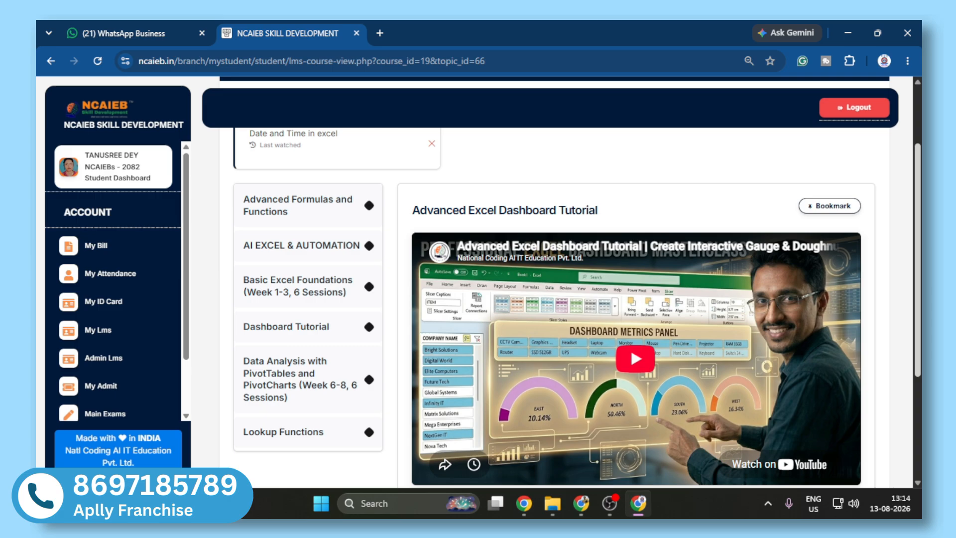
scroll(570, 282, "down", 1)
scroll(569, 283, "up", 1)
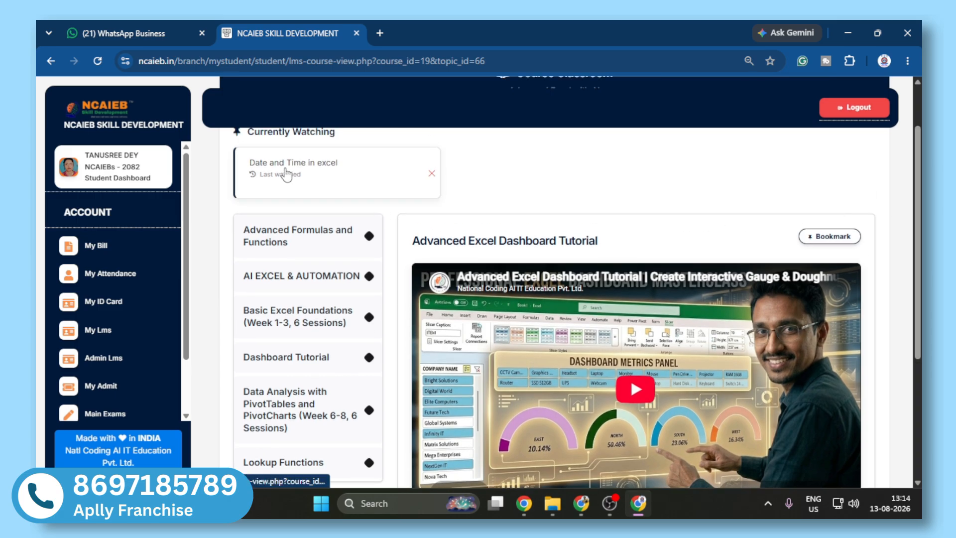
Step: Reopen the Date and Time in excel topic from Currently Watching and remove its bookmark
left_click_drag(247, 132, 312, 140)
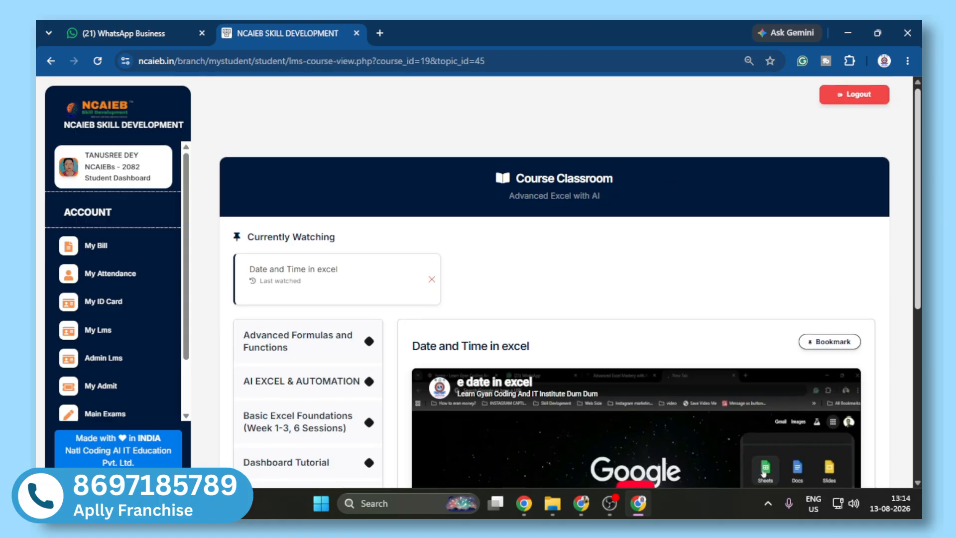
scroll(664, 170, "down", 3)
scroll(431, 244, "up", 3)
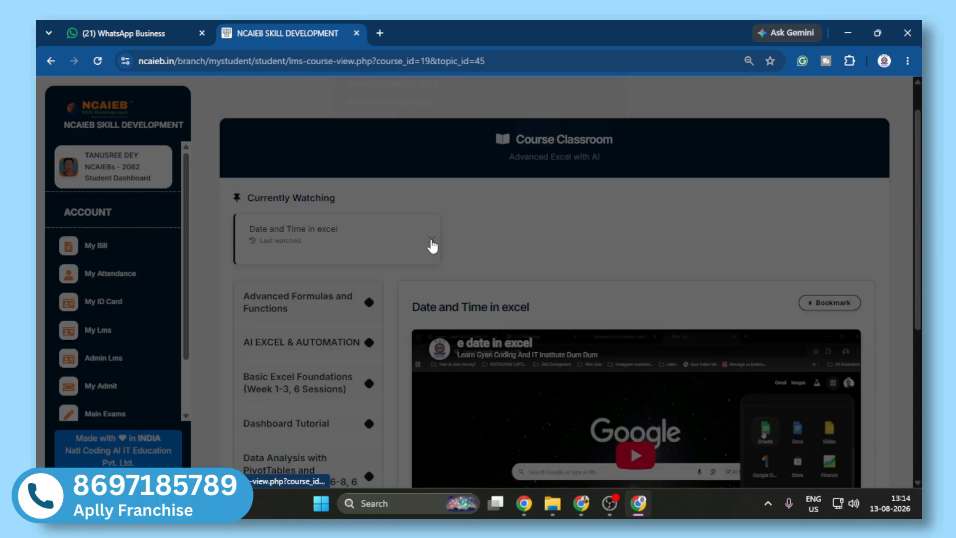
left_click(431, 240)
left_click(537, 144)
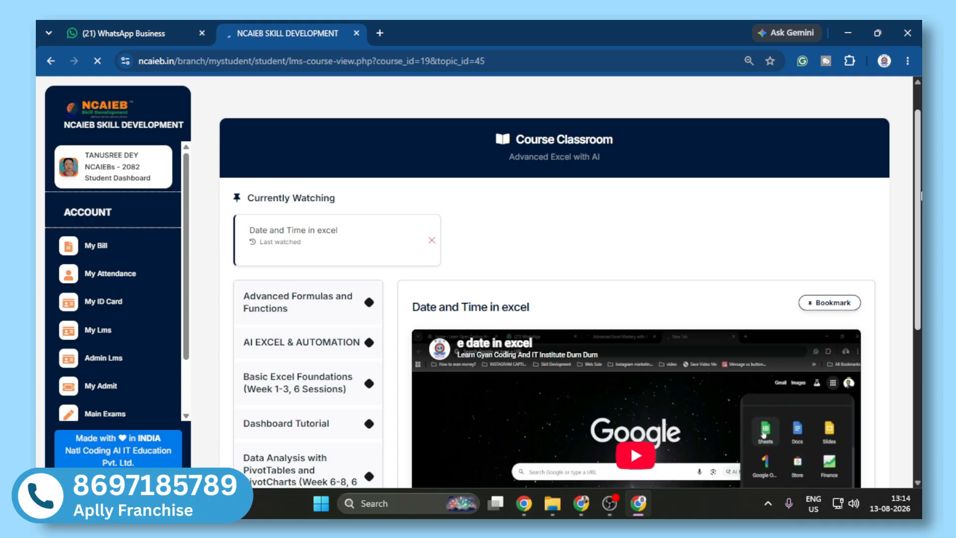
Step: Open the topic on connecting multiple PivotTables for complex analysis under Data Analysis with PivotTables and PivotCharts
scroll(214, 301, "down", 2)
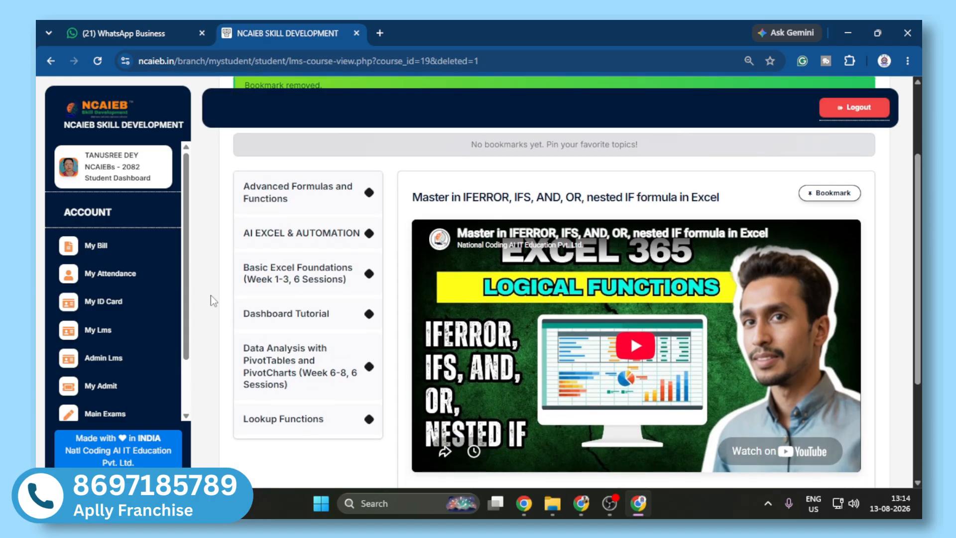
left_click(314, 304)
left_click(330, 393)
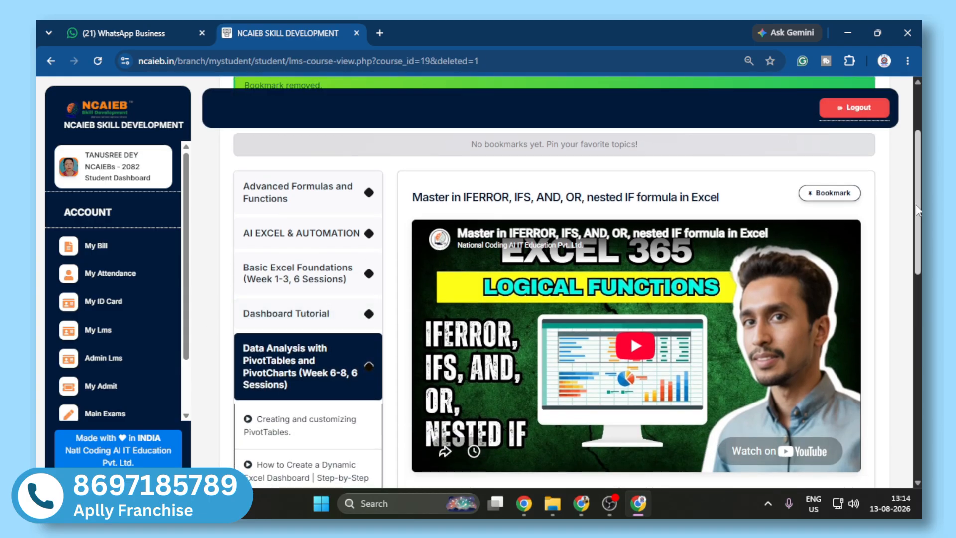
scroll(918, 209, "down", 5)
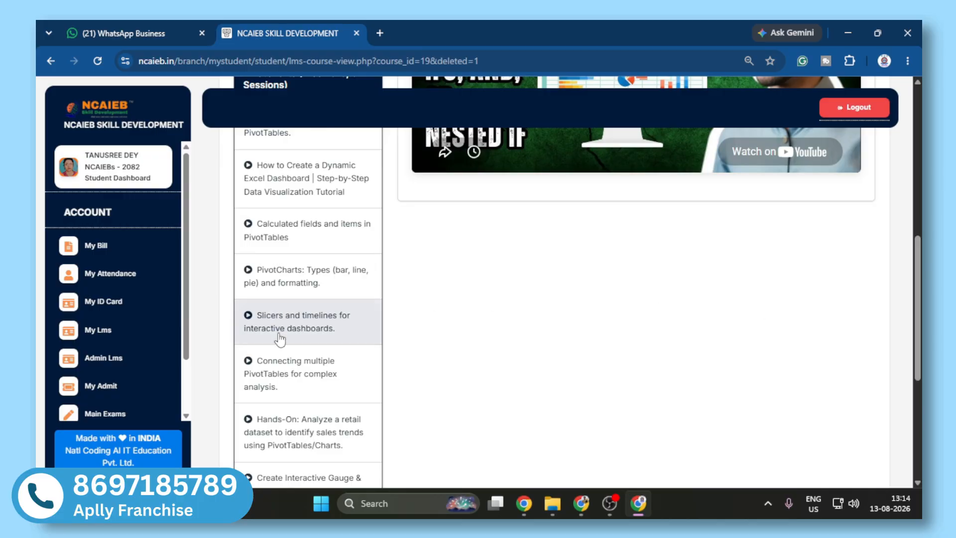
left_click(312, 366)
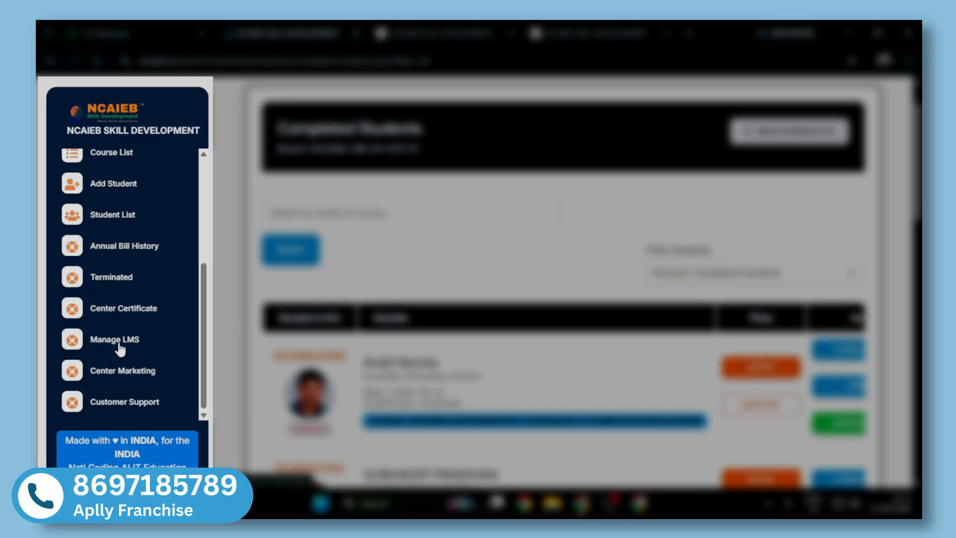
Step: Open Manage LMS in the institute portal and examine the yearly LMS price and the features the subscription unlocks
left_click(119, 341)
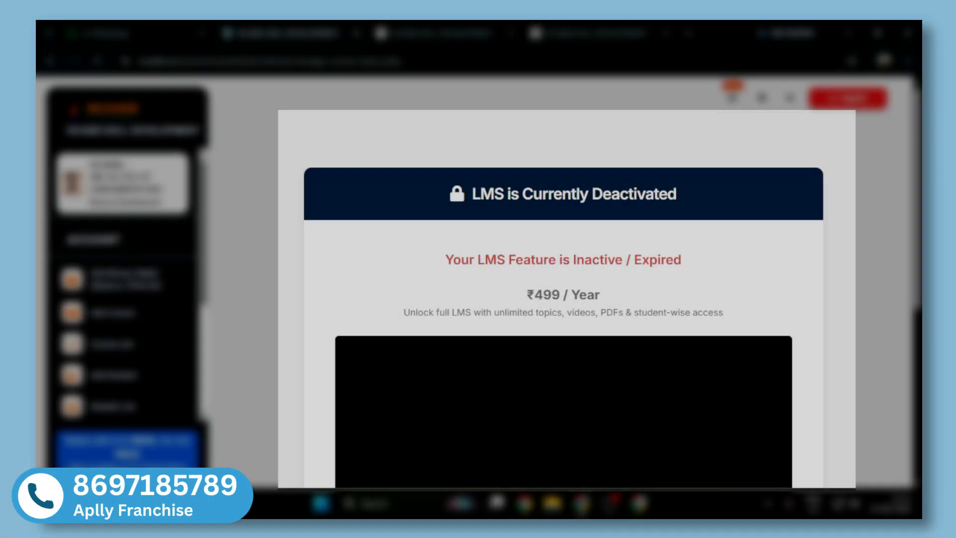
scroll(842, 209, "down", 2)
scroll(843, 209, "up", 1)
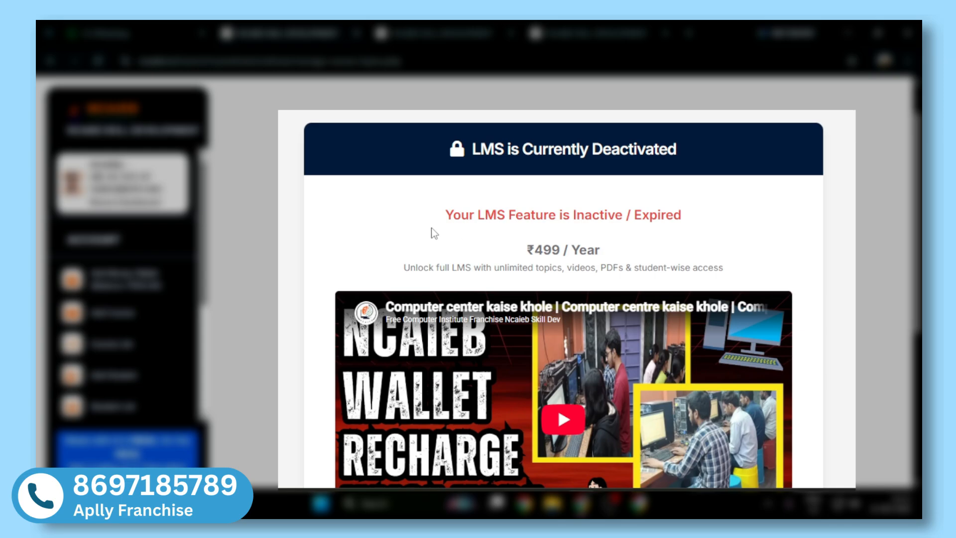
left_click_drag(528, 251, 617, 253)
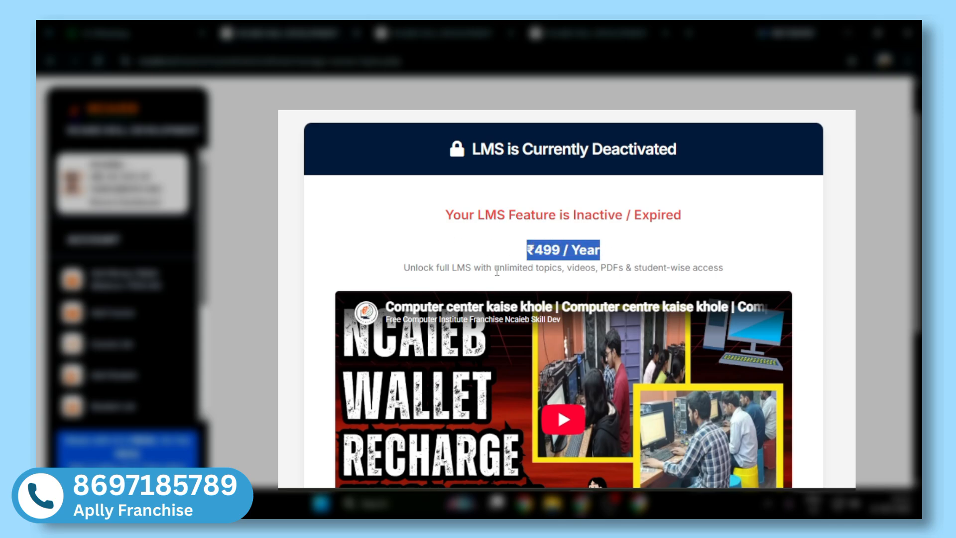
left_click_drag(401, 269, 741, 270)
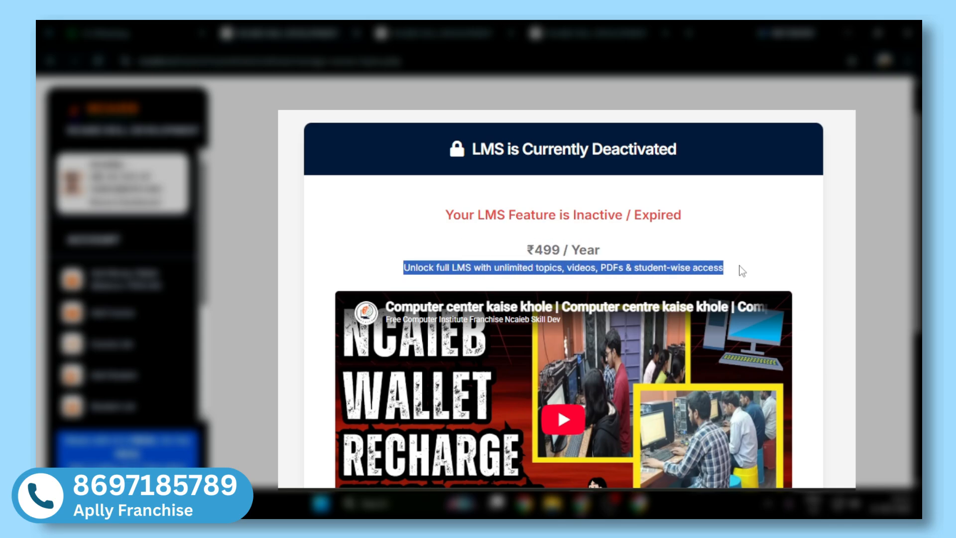
left_click(742, 271)
double_click(550, 268)
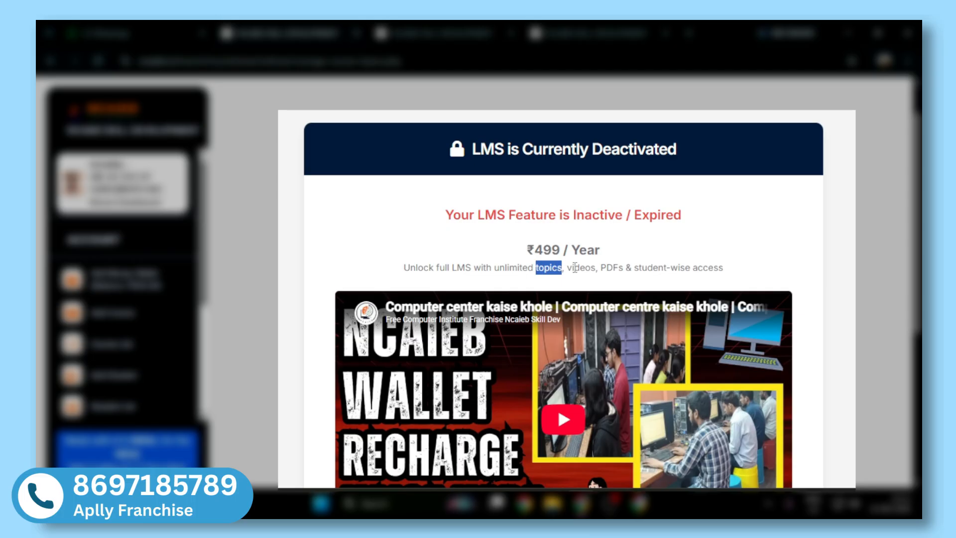
left_click(575, 268)
double_click(577, 269)
left_click_drag(602, 270, 637, 267)
left_click(738, 280)
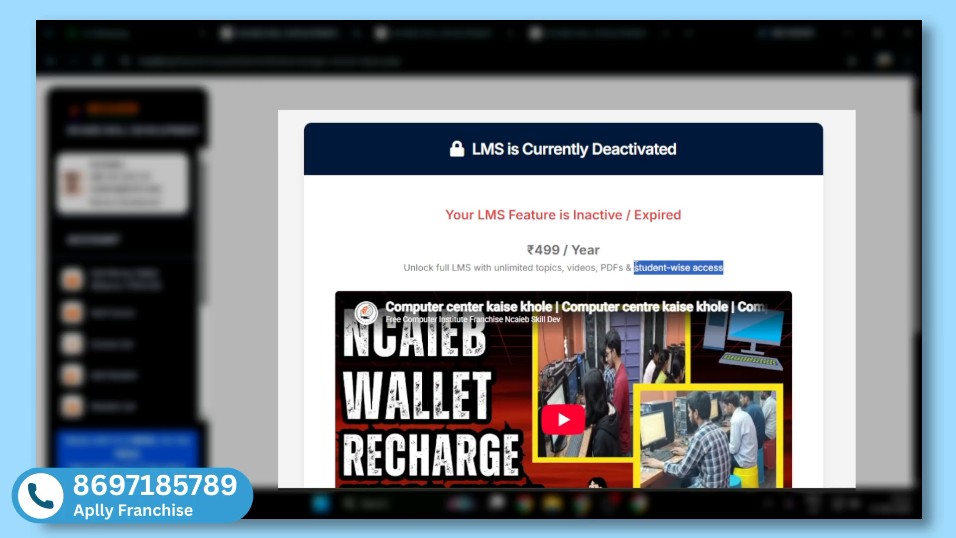
Step: Open the wallet recharge page for activating the LMS and bring up its add-money form
scroll(591, 381, "down", 5)
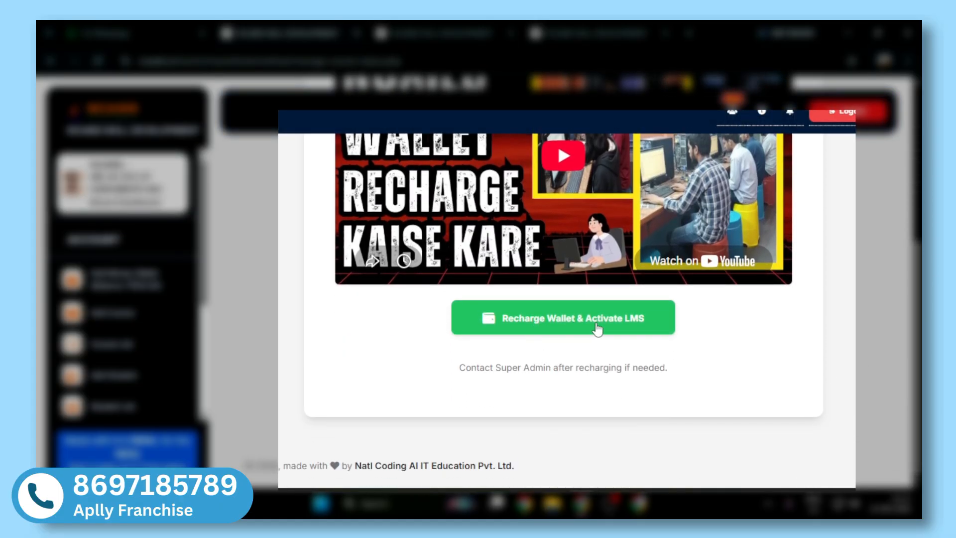
left_click(641, 316)
scroll(747, 279, "down", 8)
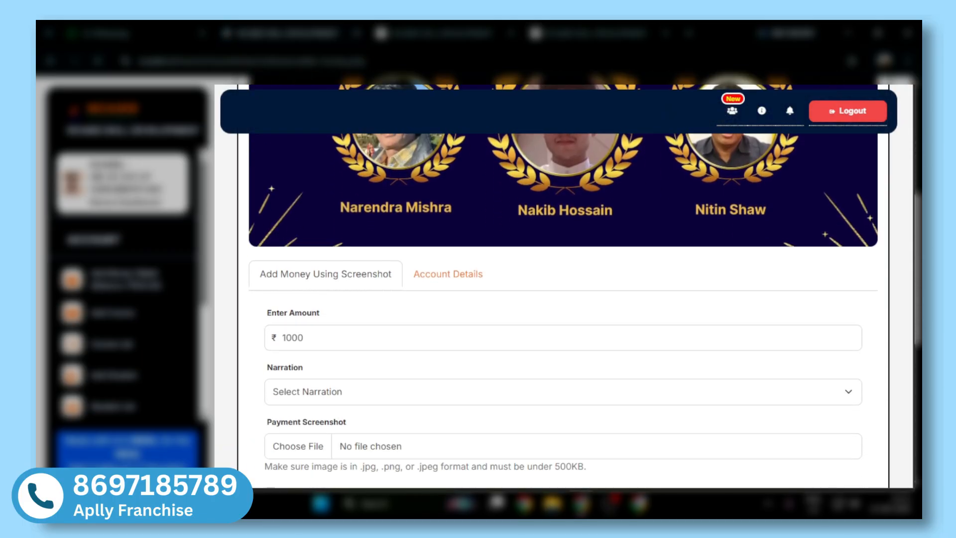
Step: View the UPI payment QR code in Account Details, and return to the Add Money Using Screenshot form
left_click(421, 189)
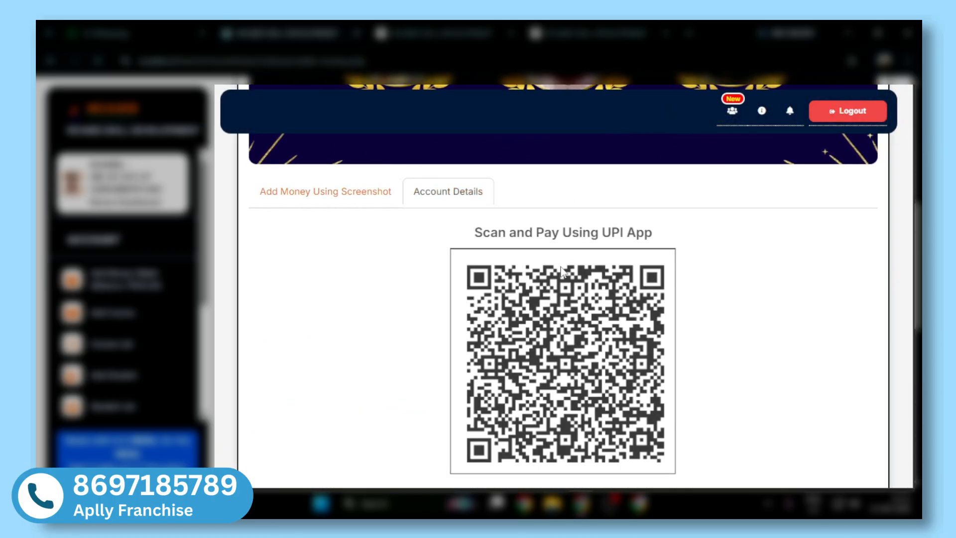
left_click(323, 197)
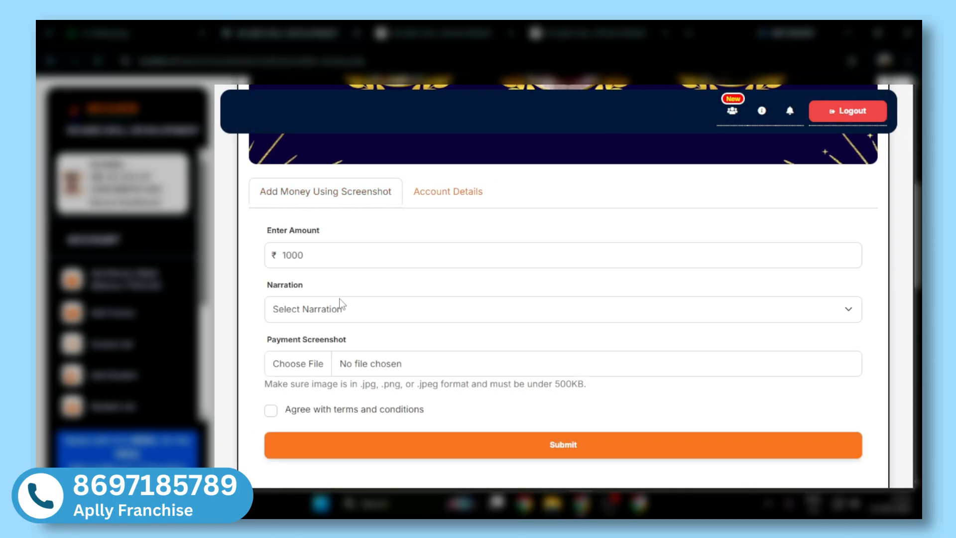
scroll(342, 305, "down", 3)
scroll(563, 284, "down", 2)
scroll(563, 284, "up", 5)
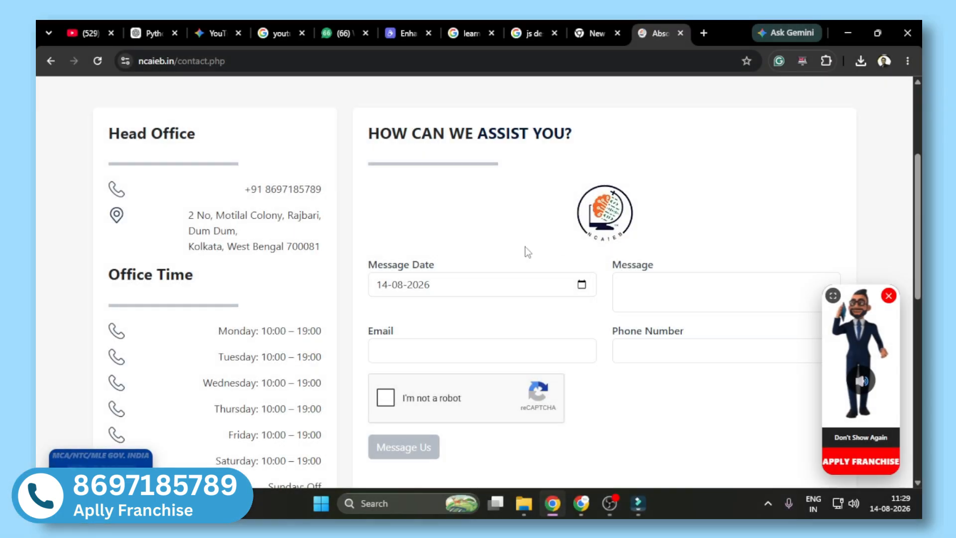
Step: Look over the message, email and phone number fields of the NCAIEB website's contact form
left_click(620, 280)
left_click(479, 349)
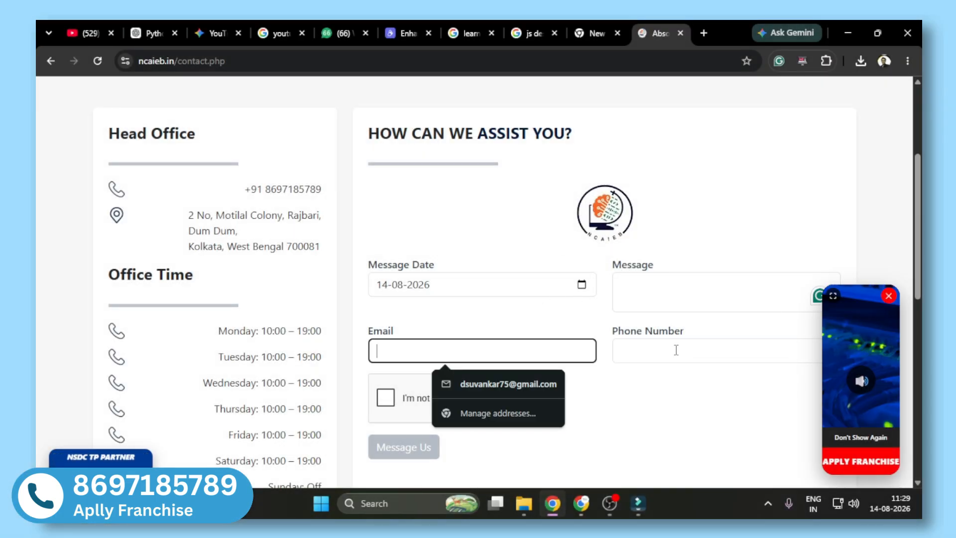
left_click(653, 354)
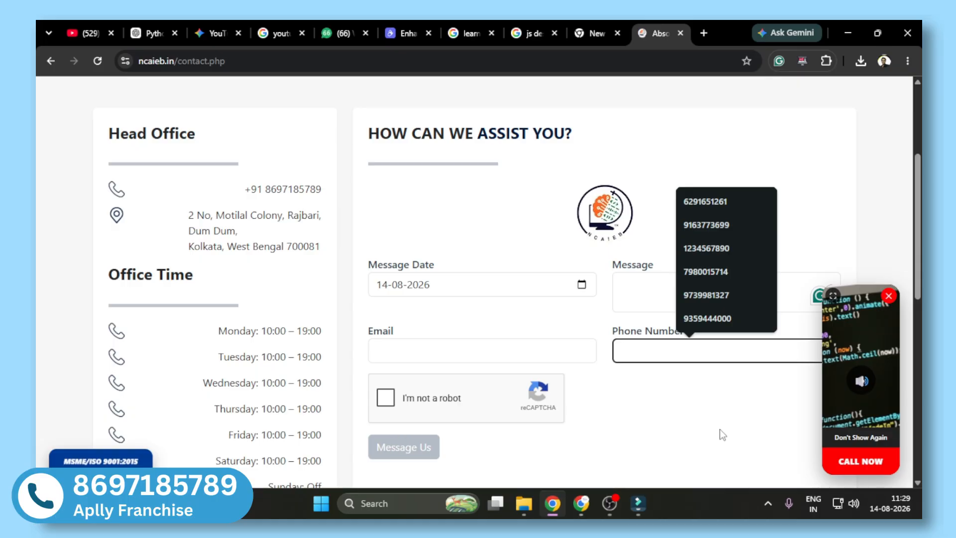
scroll(721, 433, "down", 1)
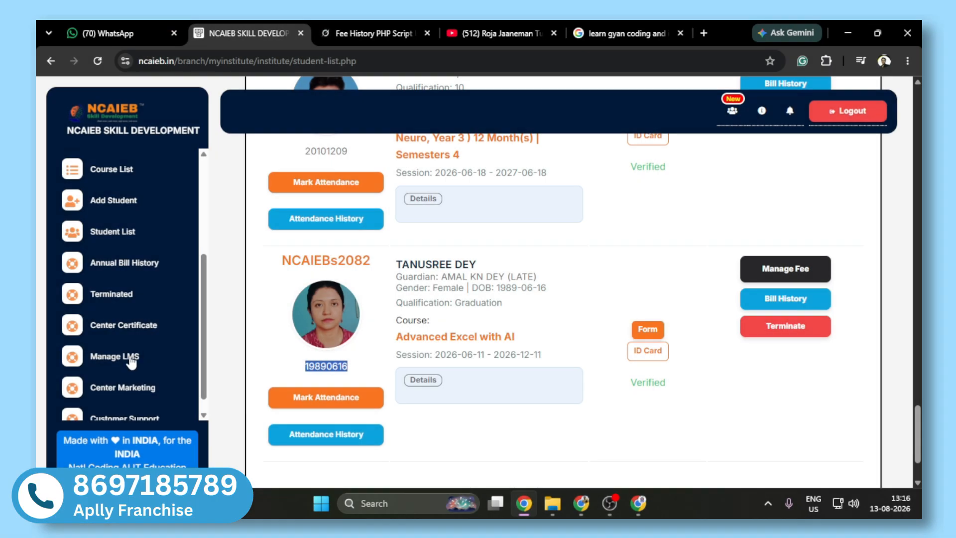
Step: Open Manage LMS in the institute portal and look through the course list, including the Advanced Excel with AI course and its duration
left_click(130, 359)
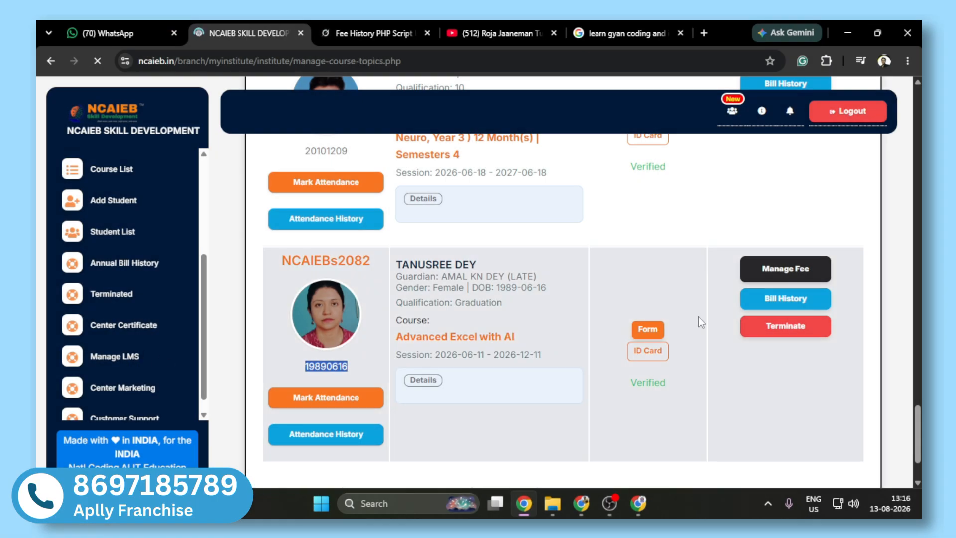
scroll(563, 299, "down", 6)
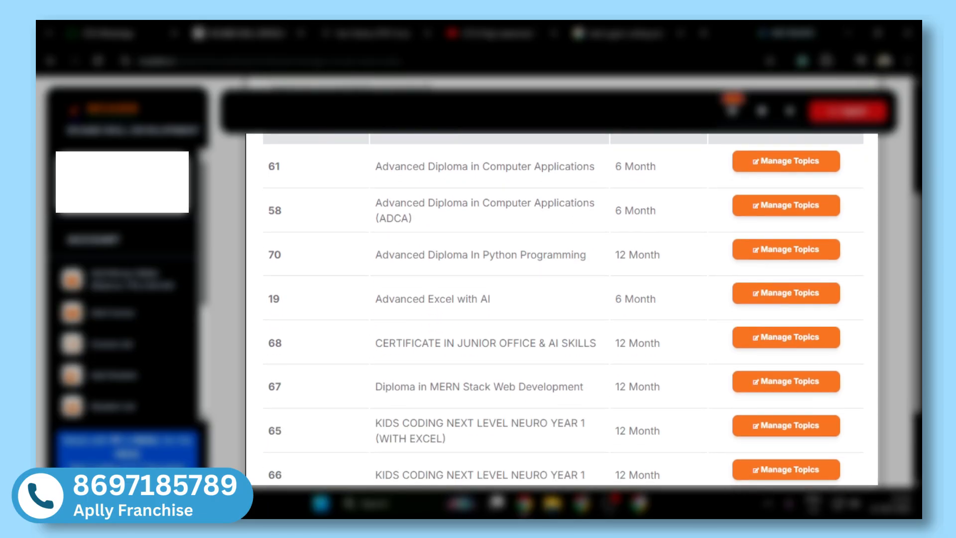
scroll(563, 299, "up", 1)
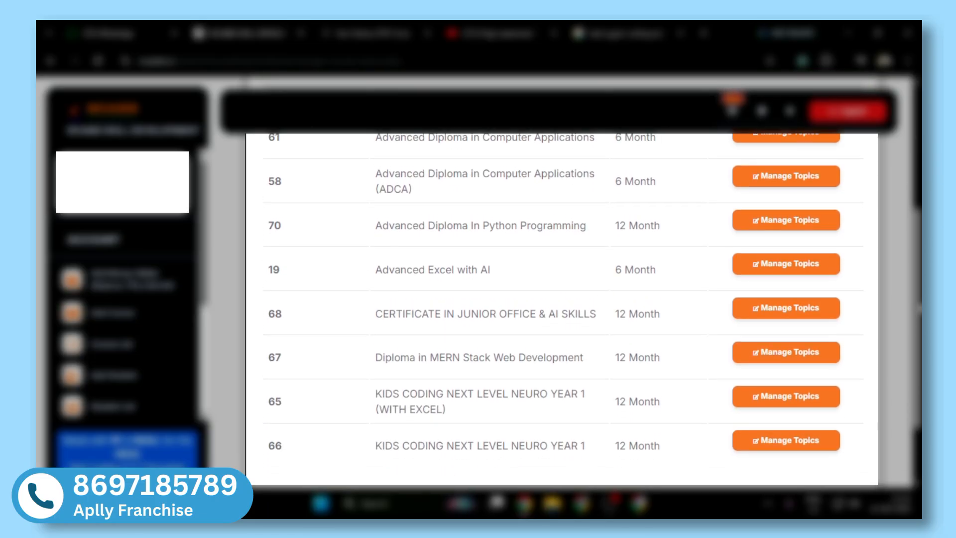
scroll(562, 299, "up", 2)
scroll(563, 299, "down", 2)
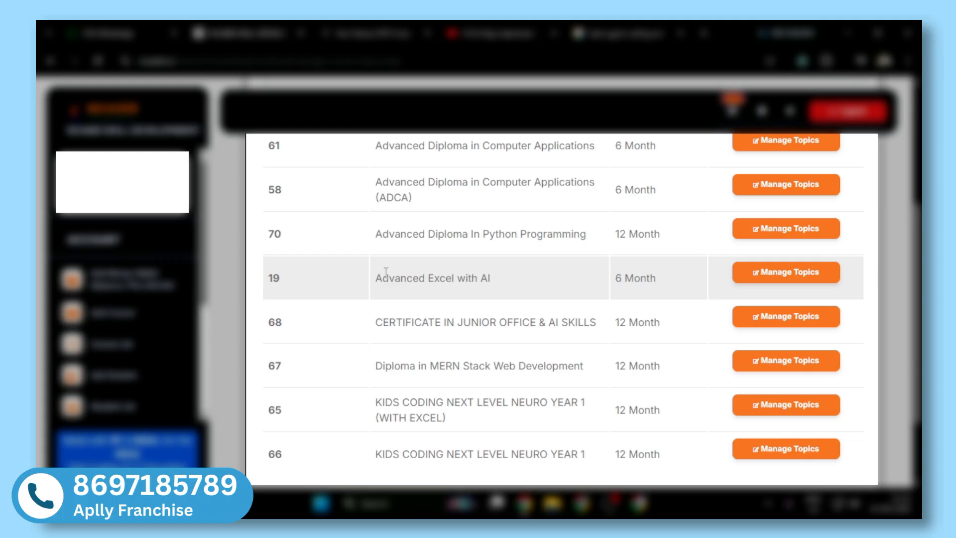
left_click_drag(386, 275, 507, 281)
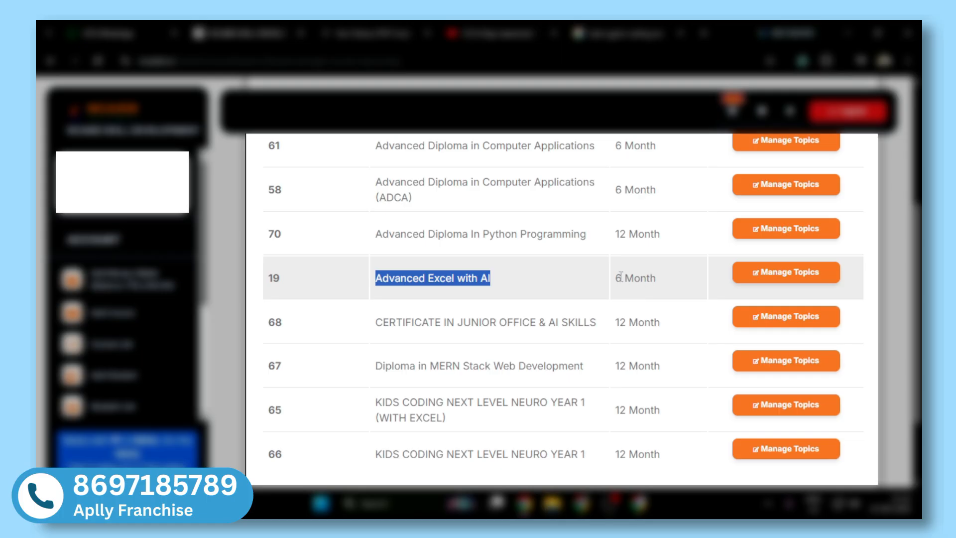
left_click_drag(616, 278, 649, 283)
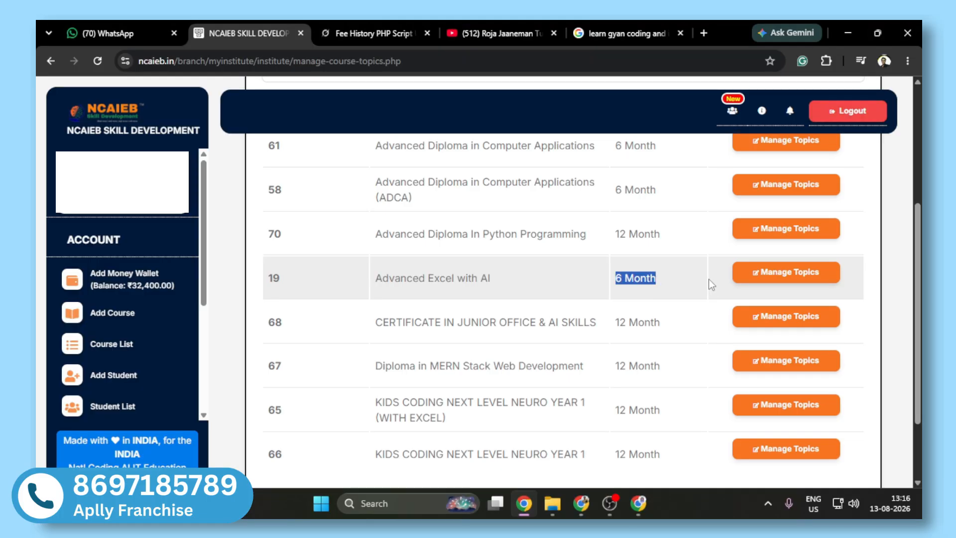
Step: View the Add New Topic form and module list for Advanced Excel with AI, and return to the course list
left_click(774, 279)
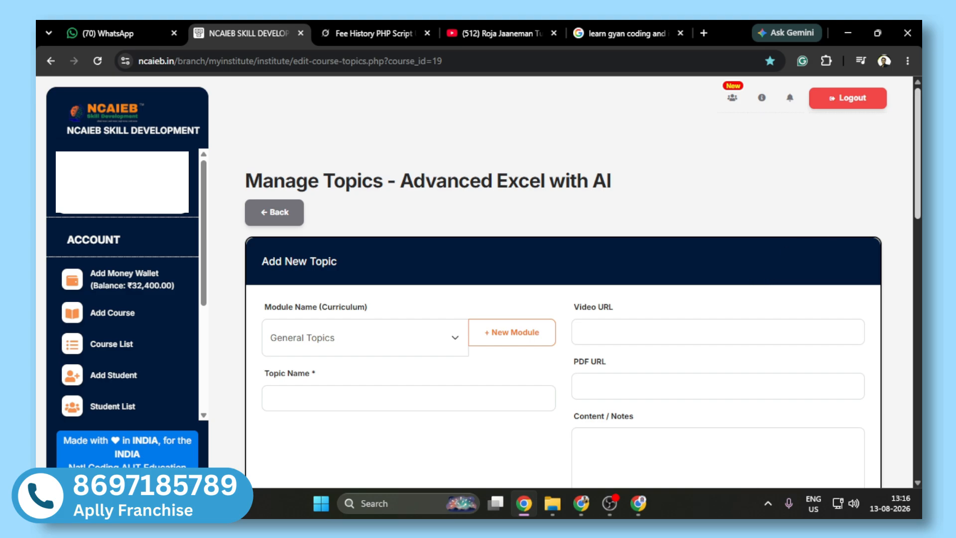
scroll(773, 277, "down", 4)
scroll(334, 255, "up", 2)
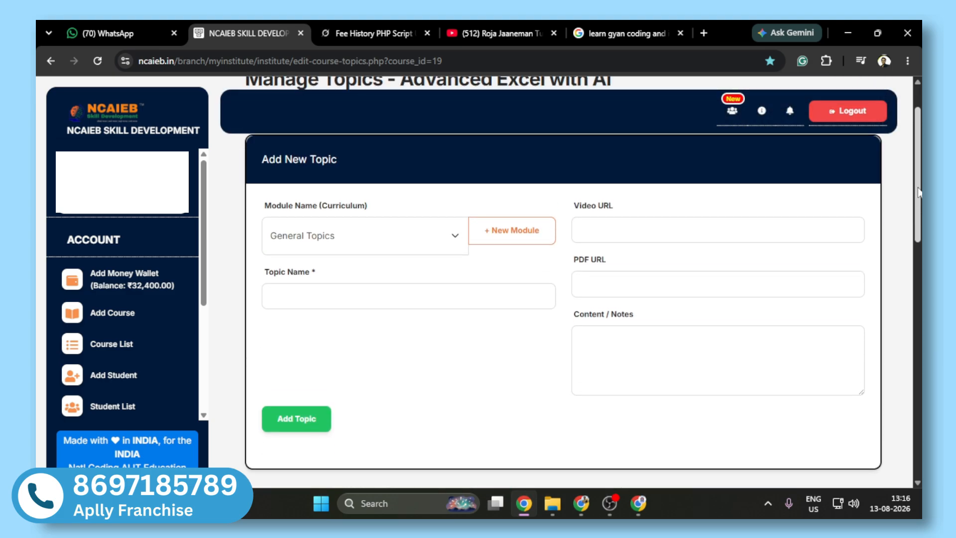
left_click(368, 242)
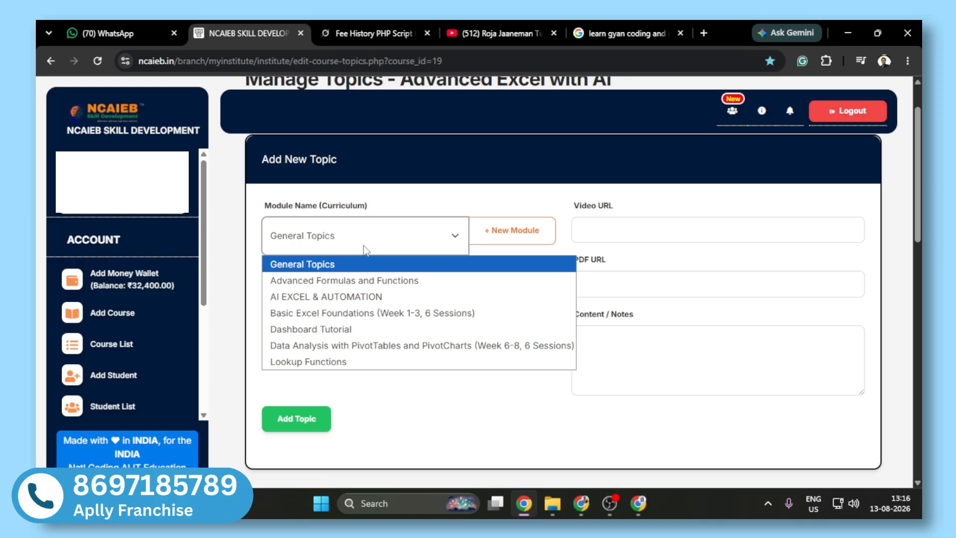
left_click(409, 186)
left_click(51, 61)
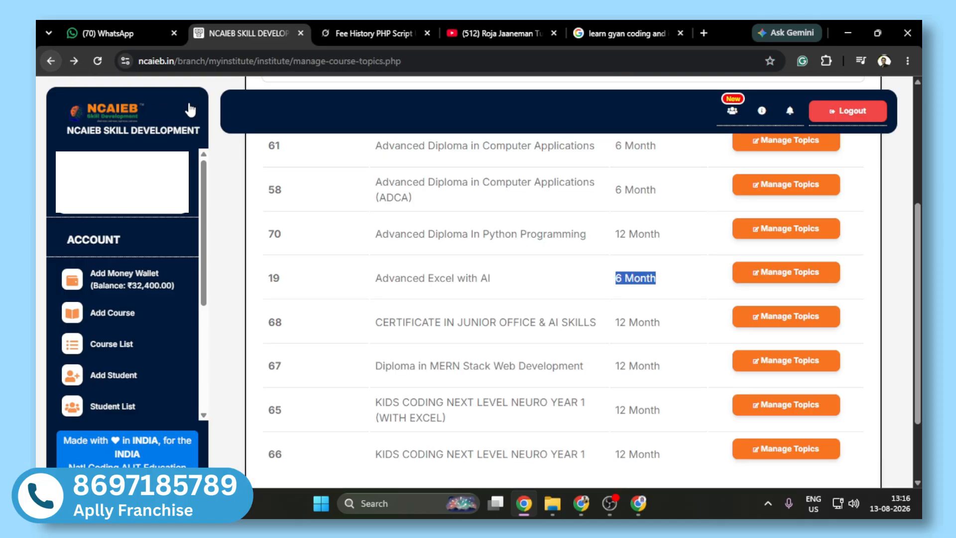
Step: Open topic management for the Advanced Diploma In Python Programming course
scroll(563, 281, "up", 1)
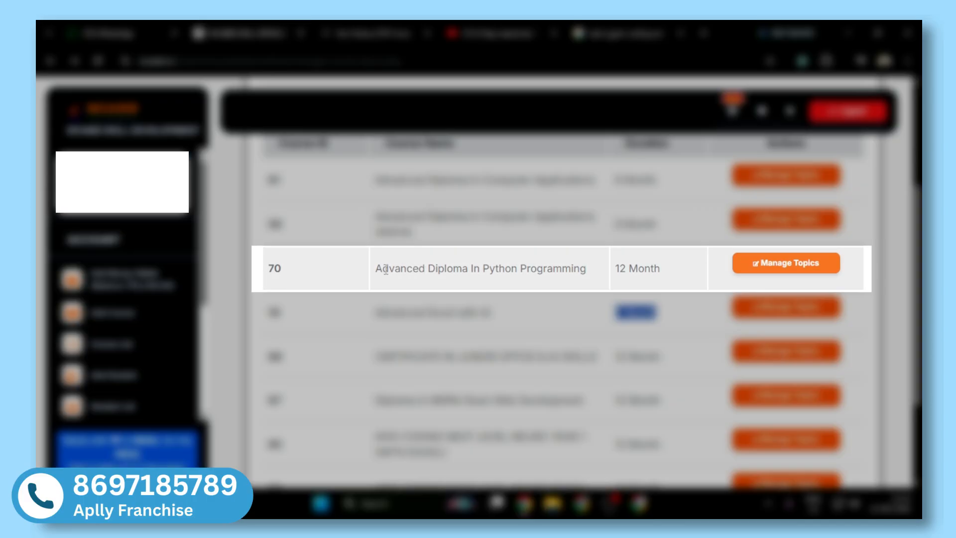
left_click_drag(386, 269, 580, 268)
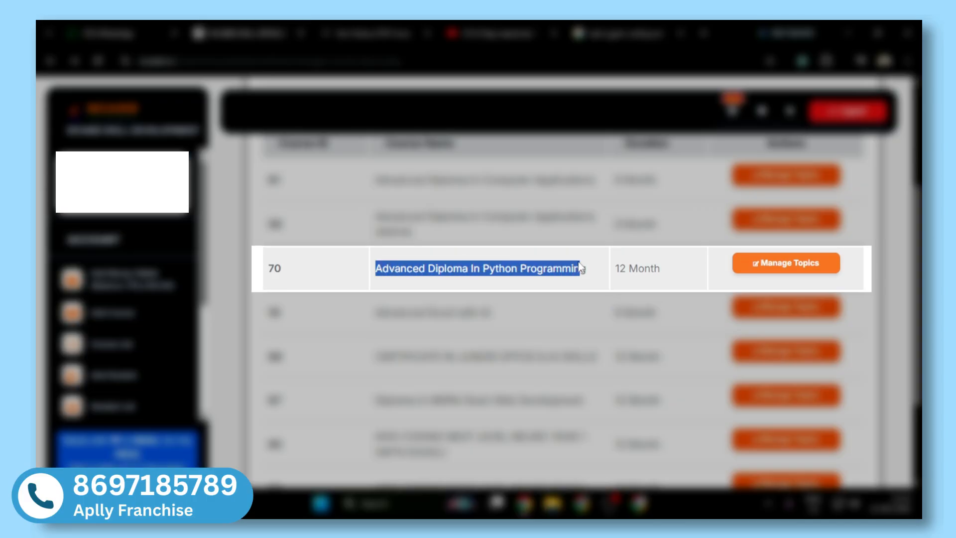
left_click(783, 267)
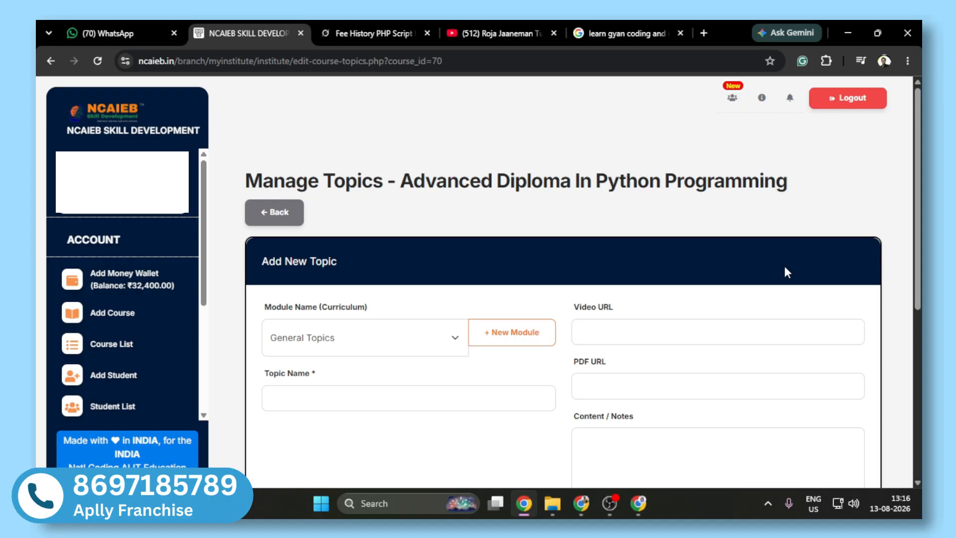
left_click_drag(912, 228, 809, 287)
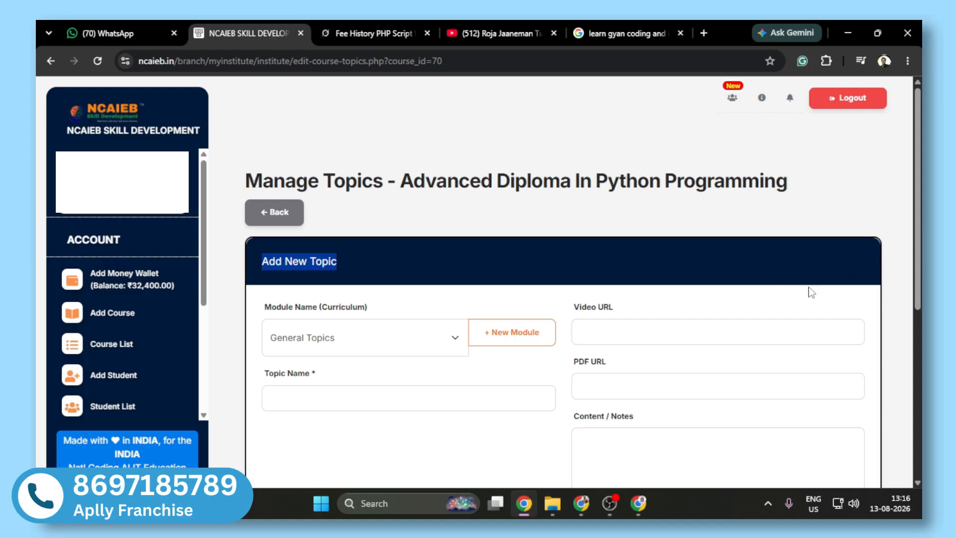
Step: Create a new curriculum module named "Python GUI Project" for the new topic
left_click(434, 345)
left_click(434, 344)
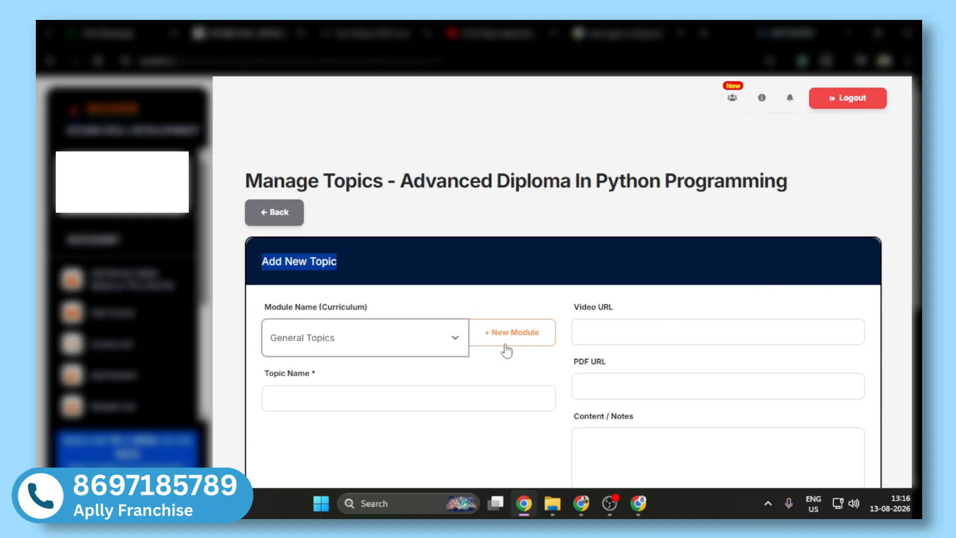
left_click(508, 350)
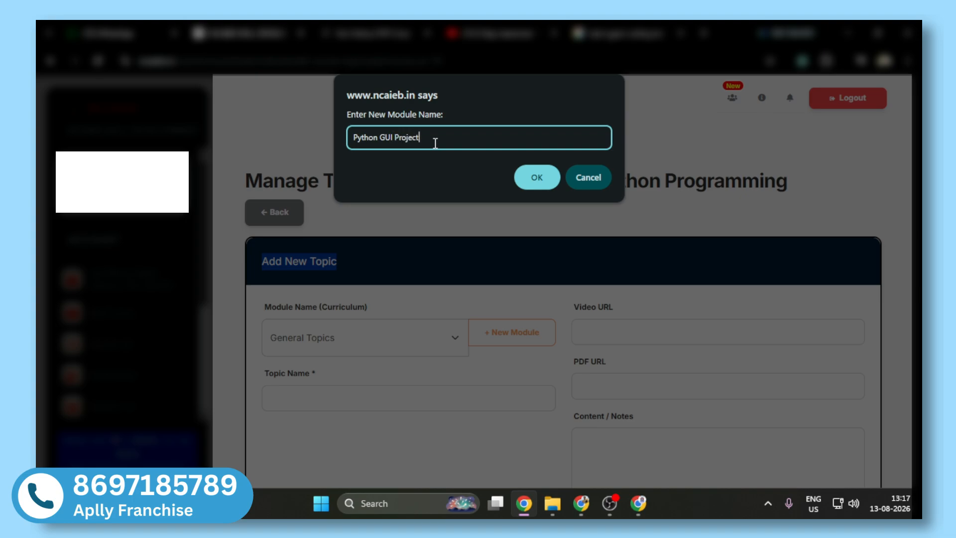
left_click(518, 178)
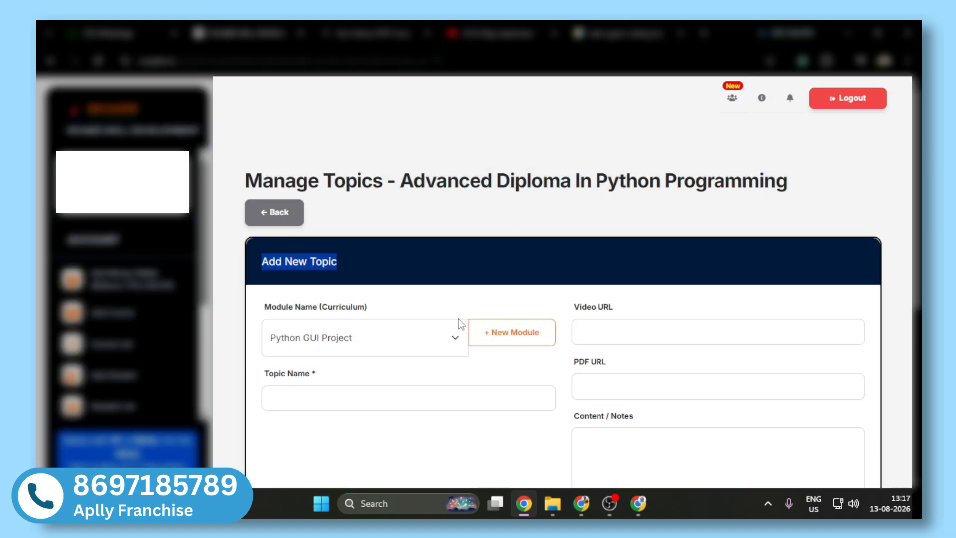
Step: Open YouTube in a new browser tab and search for "national coding ai in education" to find the topic's video
left_click(624, 333)
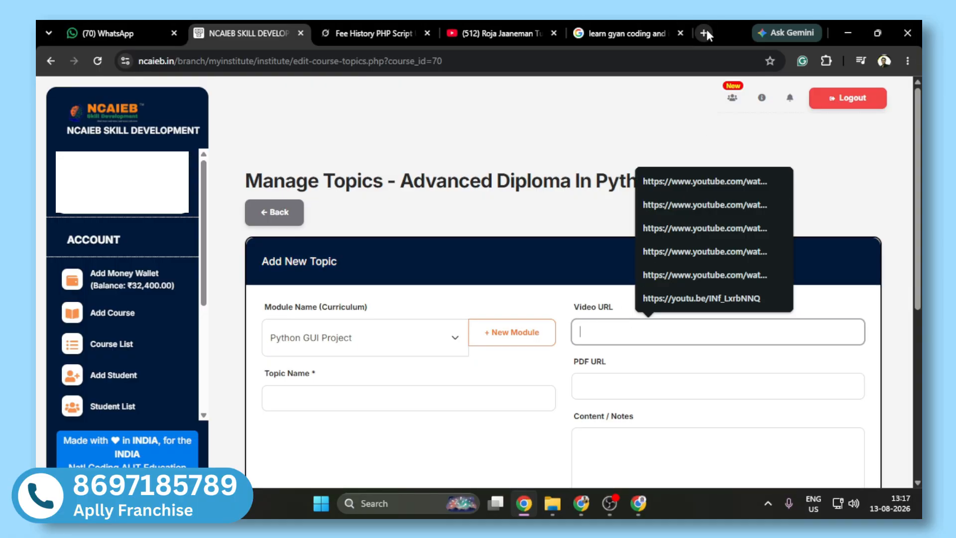
left_click(703, 32)
type("youtube.com")
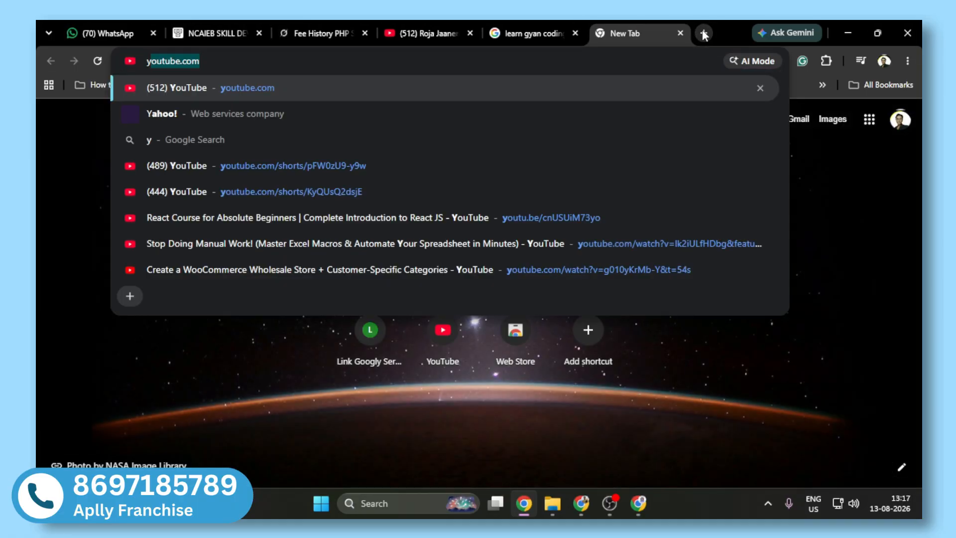
key("Return")
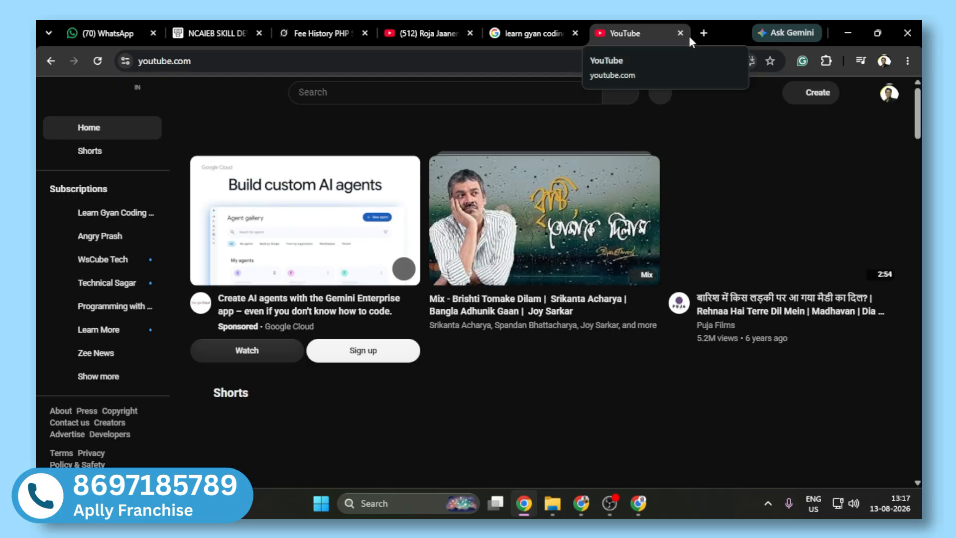
left_click(493, 91)
type("national coding ai in education")
key("Return")
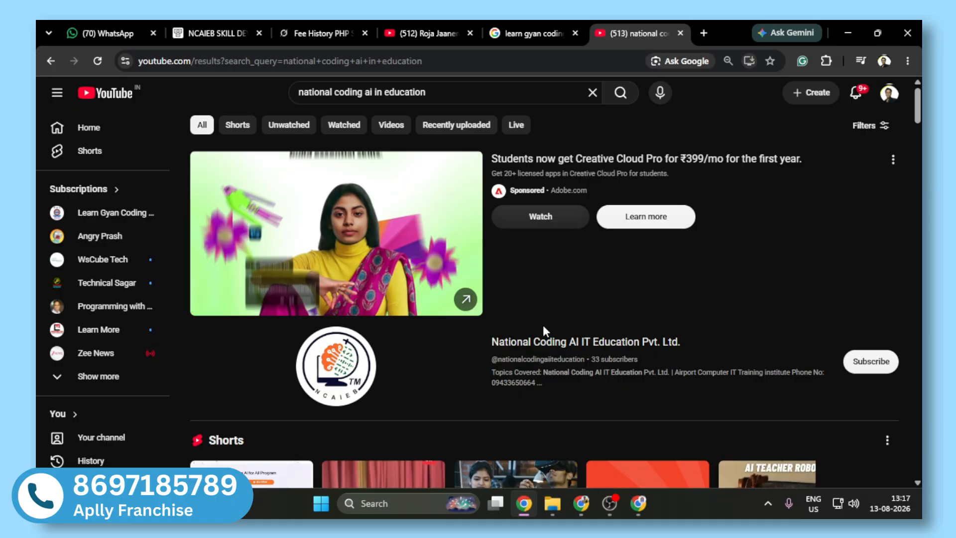
Step: Open the Notepad app in Python tutorial from the National Coding AI IT Education Pvt. Ltd. channel and pause it
left_click(550, 344)
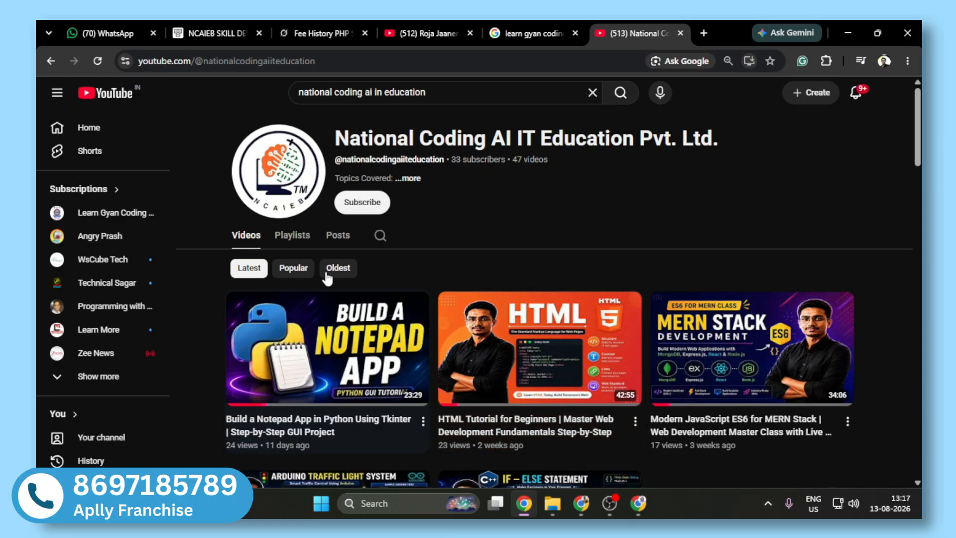
left_click(351, 328)
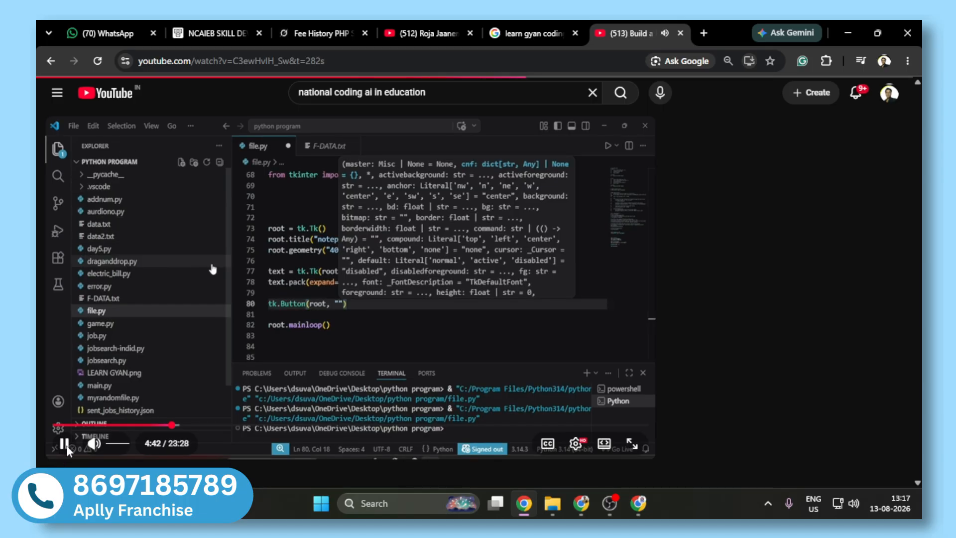
left_click(64, 444)
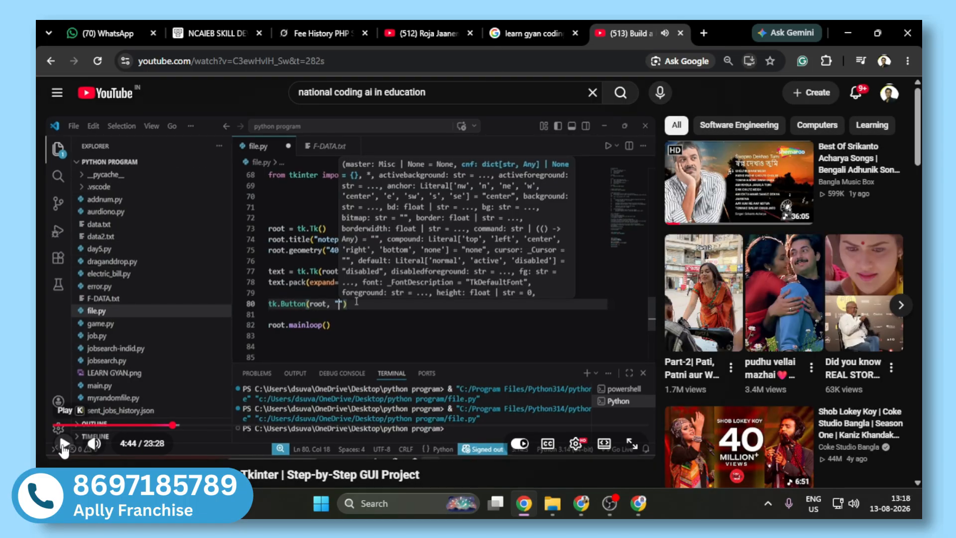
Step: Copy the YouTube video's address into the new topic's Video URL in the institute portal
double_click(412, 60)
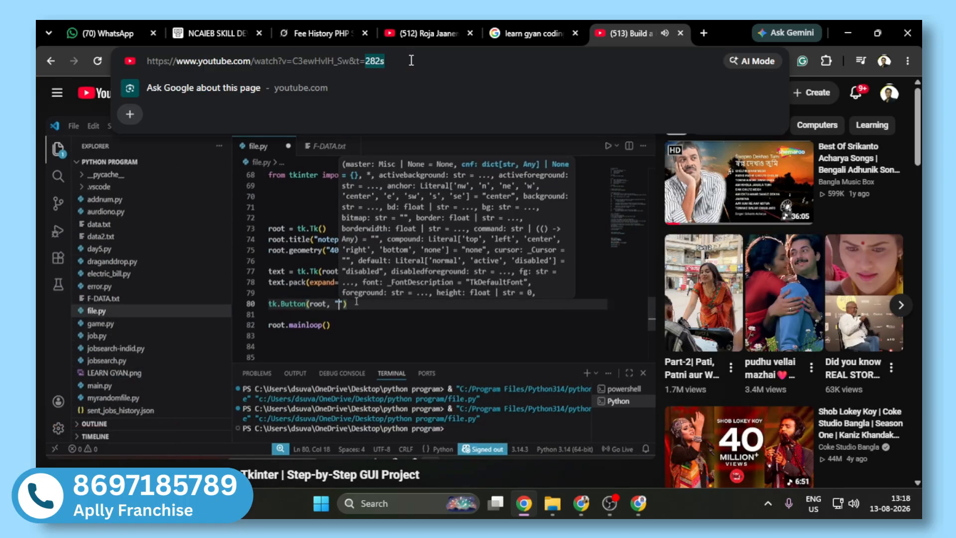
key("ctrl+a")
key("ctrl+c")
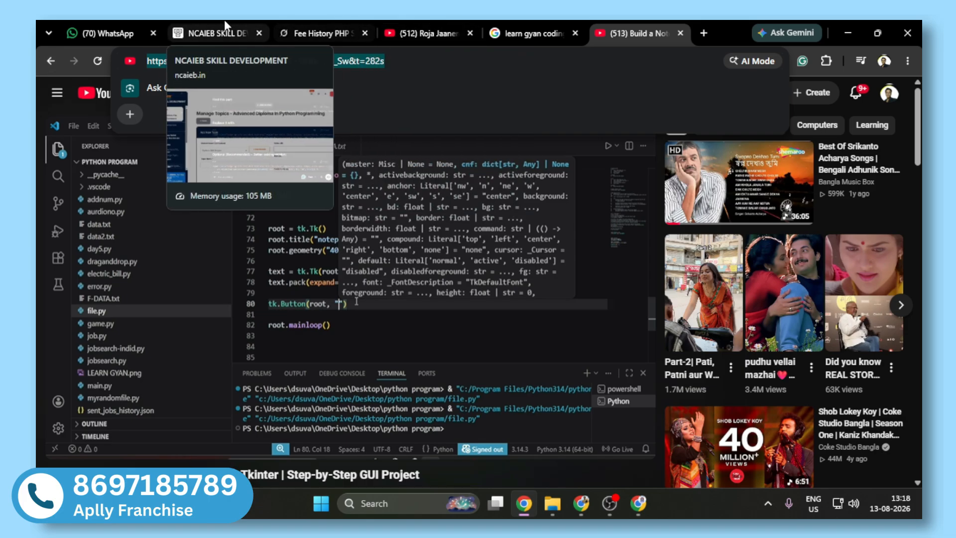
left_click(214, 33)
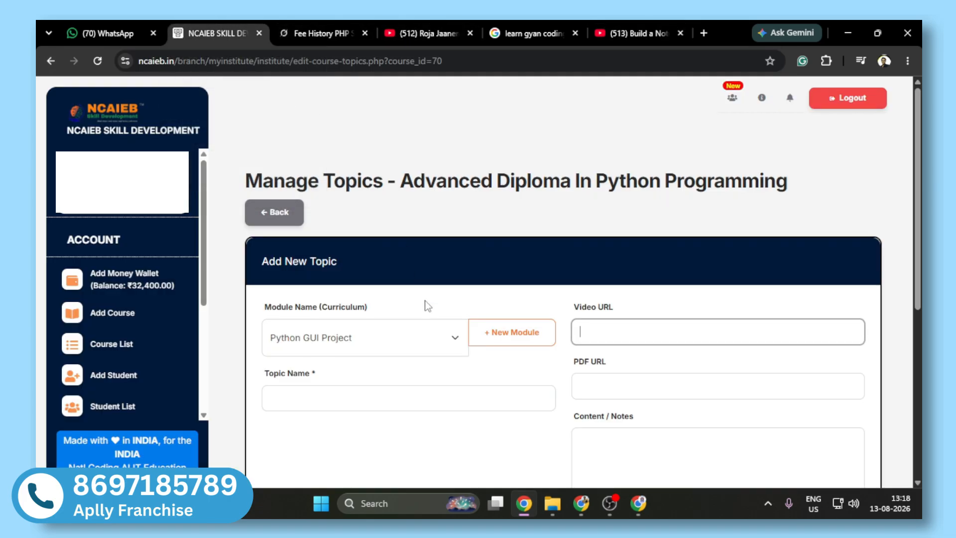
left_click(623, 325)
key("ctrl+v")
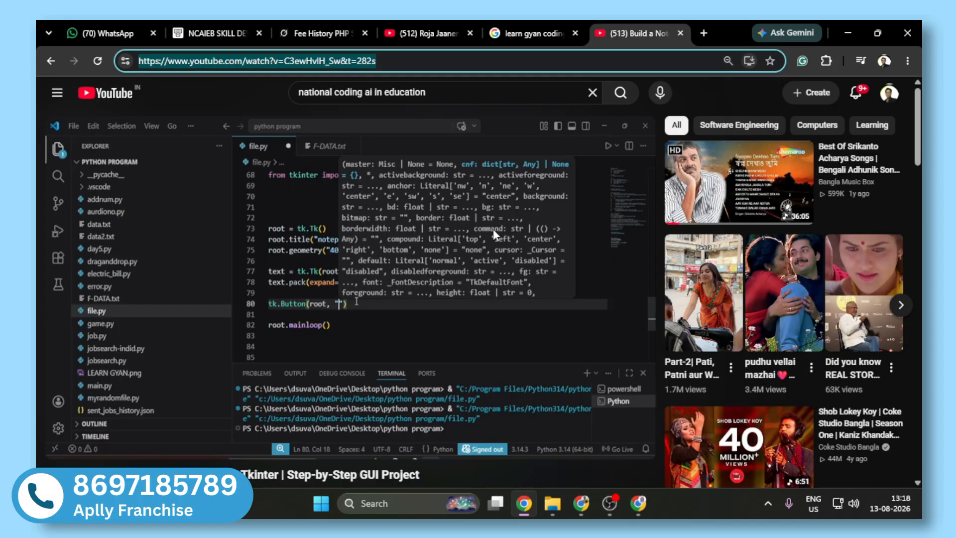
Step: Copy "Build a Notepad App in Python Using Tkinter" from the YouTube video's title into the portal's Topic Name
left_click(629, 33)
left_click_drag(280, 475, 52, 471)
left_click(214, 33)
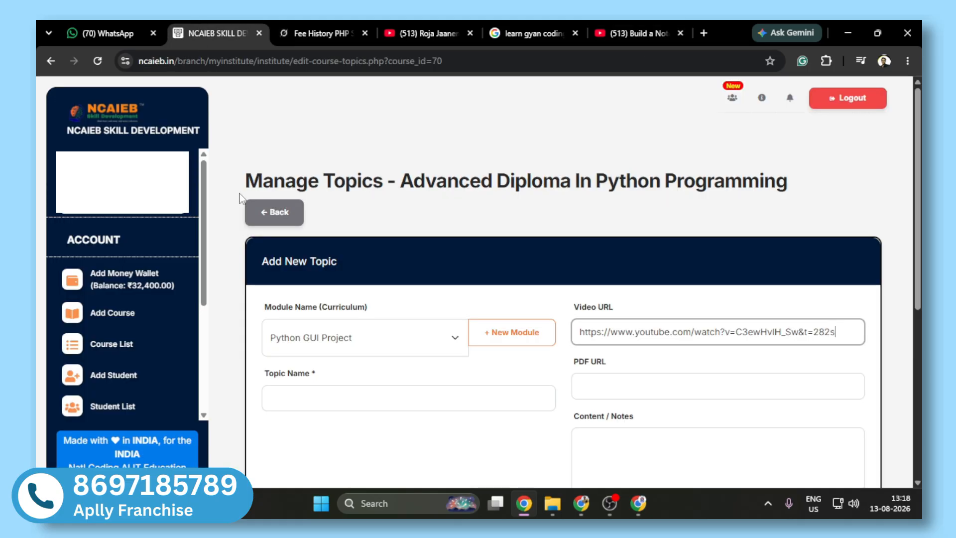
left_click(347, 397)
type("Build a Notepad App in Python Using Tkinter")
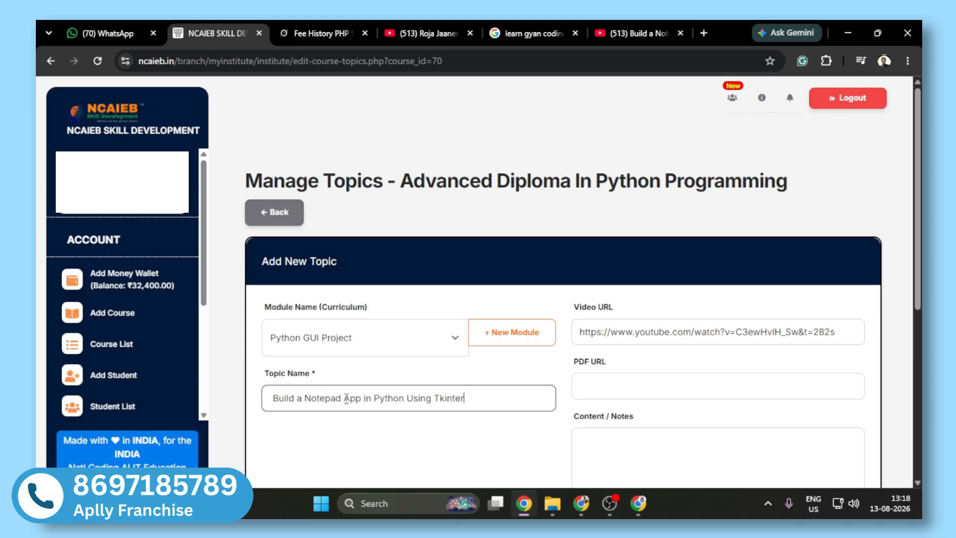
Step: Try a saved Google Drive link as the topic's PDF URL, and clear it again
scroll(608, 245, "down", 3)
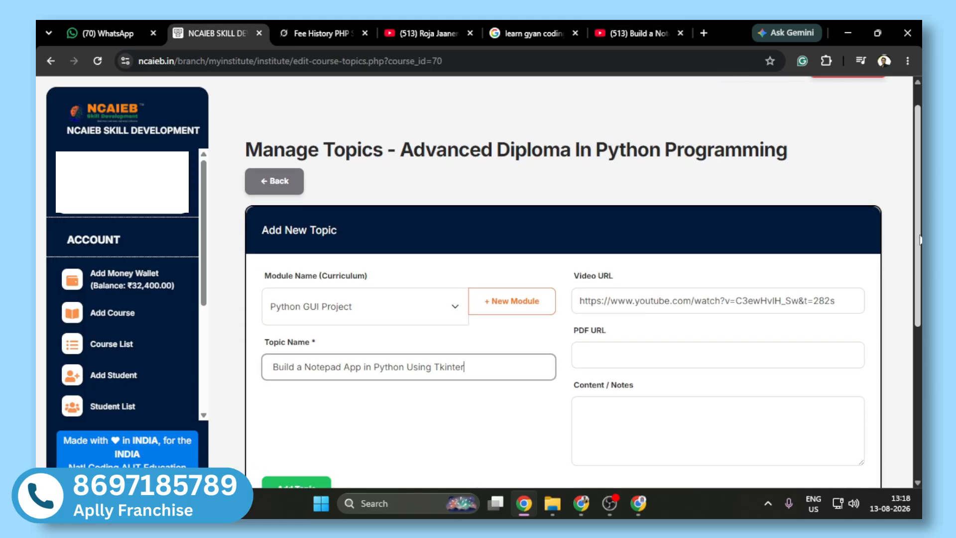
left_click(600, 246)
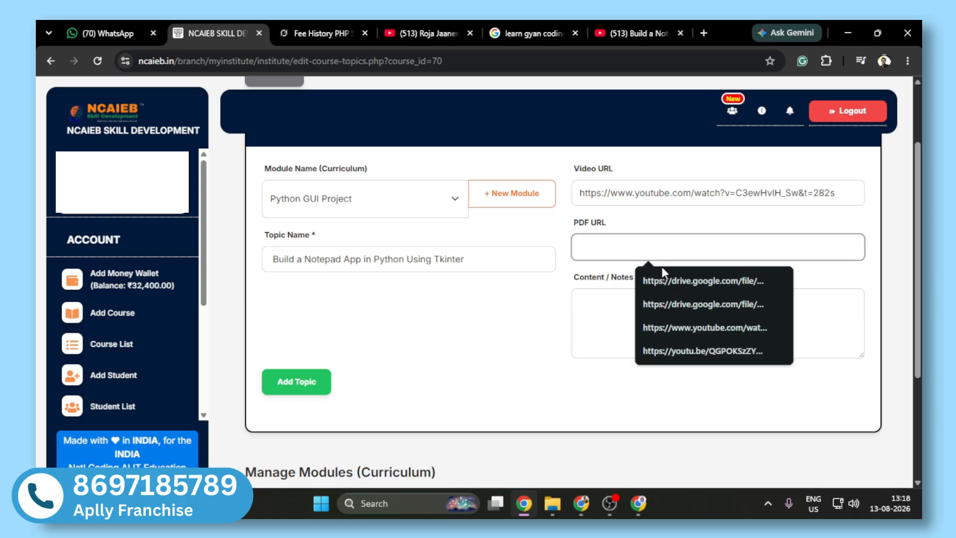
left_click(665, 280)
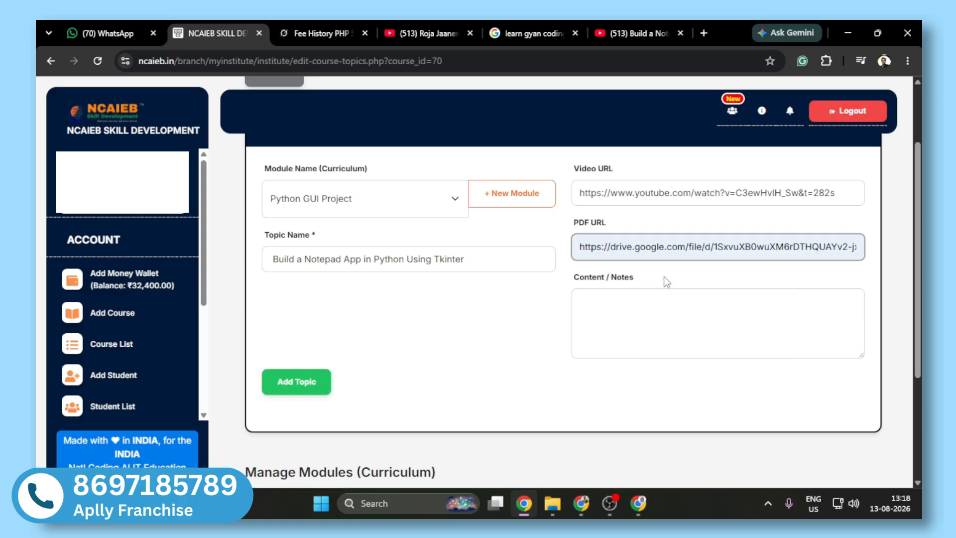
left_click_drag(577, 248, 865, 247)
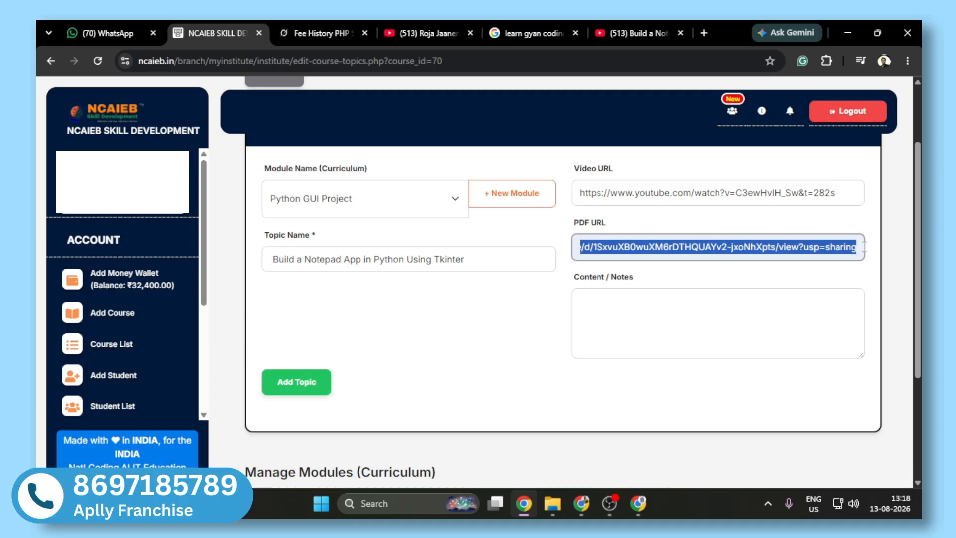
key("BackSpace")
Step: Copy the opening paragraph of the YouTube video's description into the topic's Content / Notes and add the topic
left_click(629, 299)
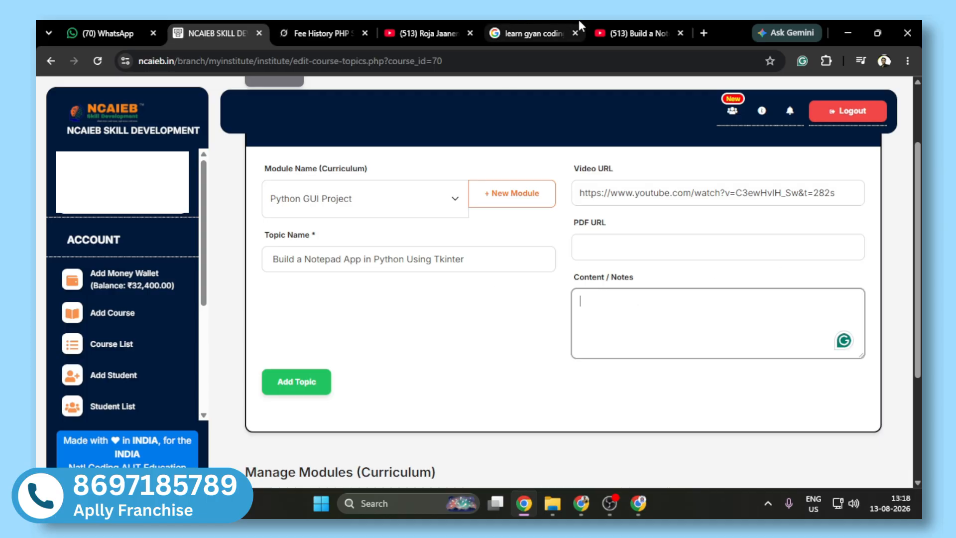
left_click(639, 33)
scroll(357, 288, "down", 7)
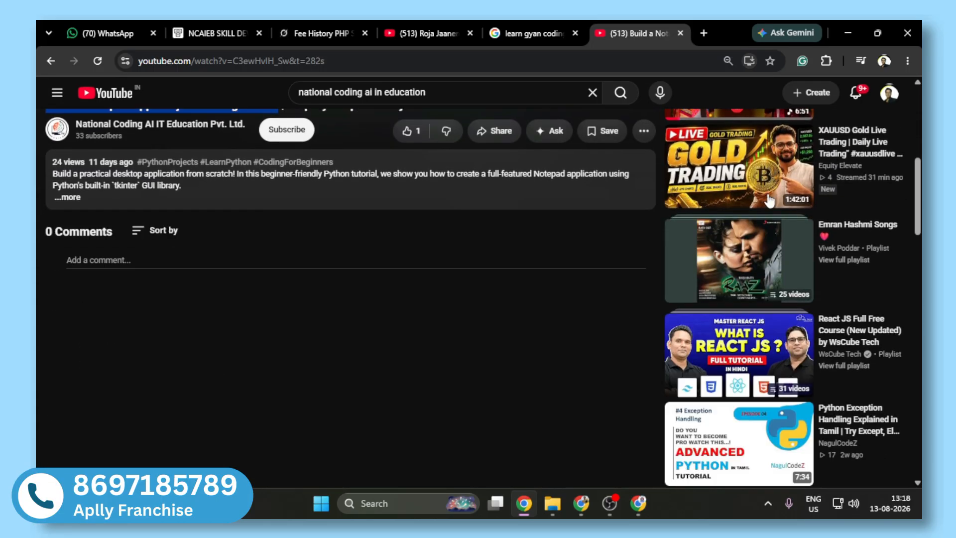
left_click(74, 205)
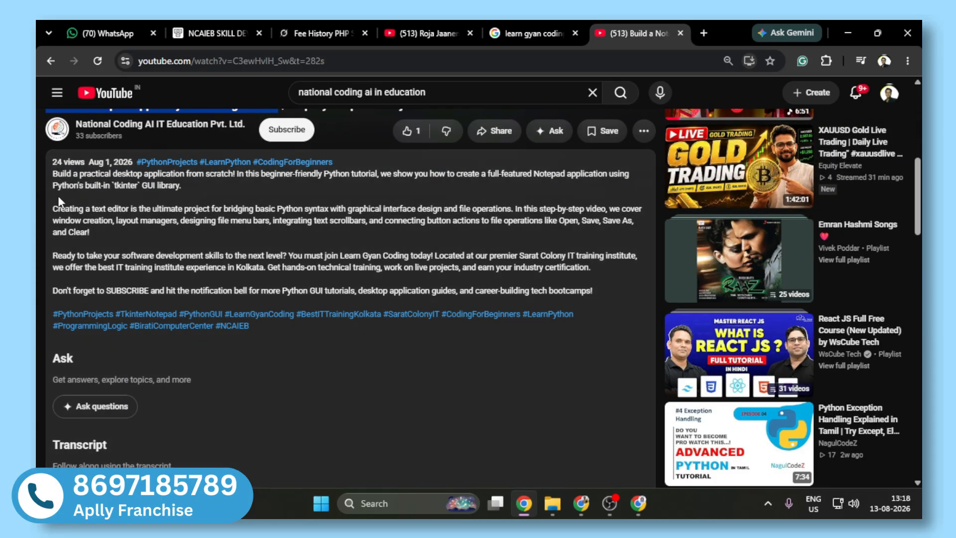
left_click_drag(54, 177, 181, 186)
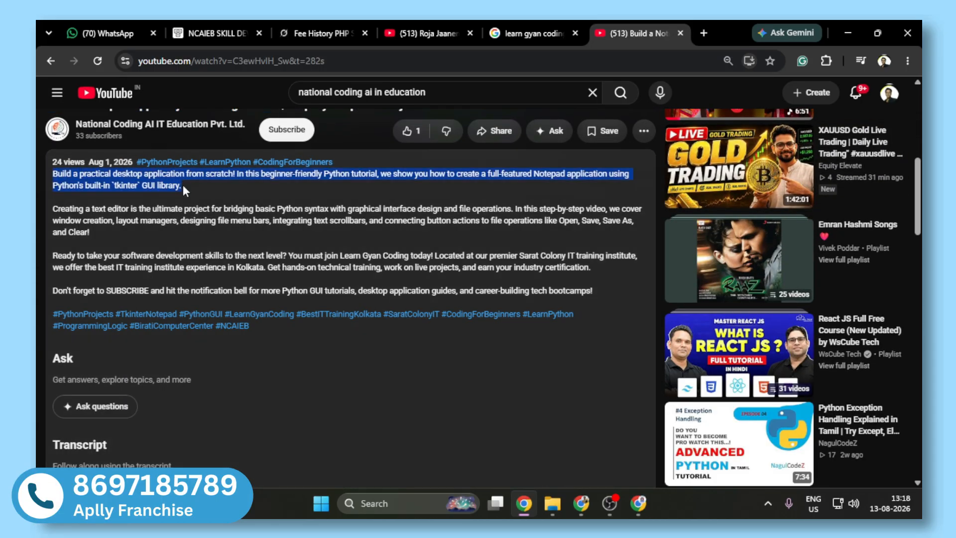
key("ctrl+c")
left_click(214, 33)
key("ctrl+v")
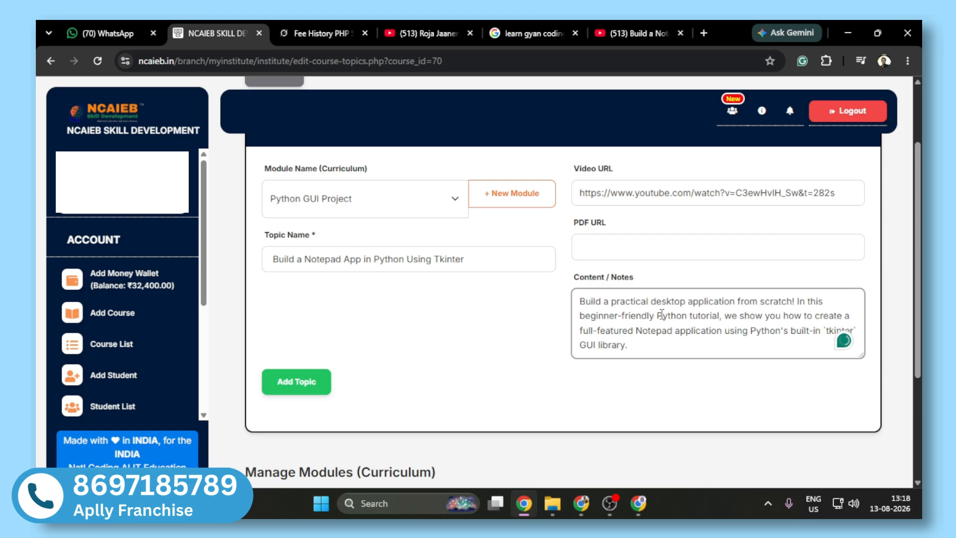
left_click(310, 388)
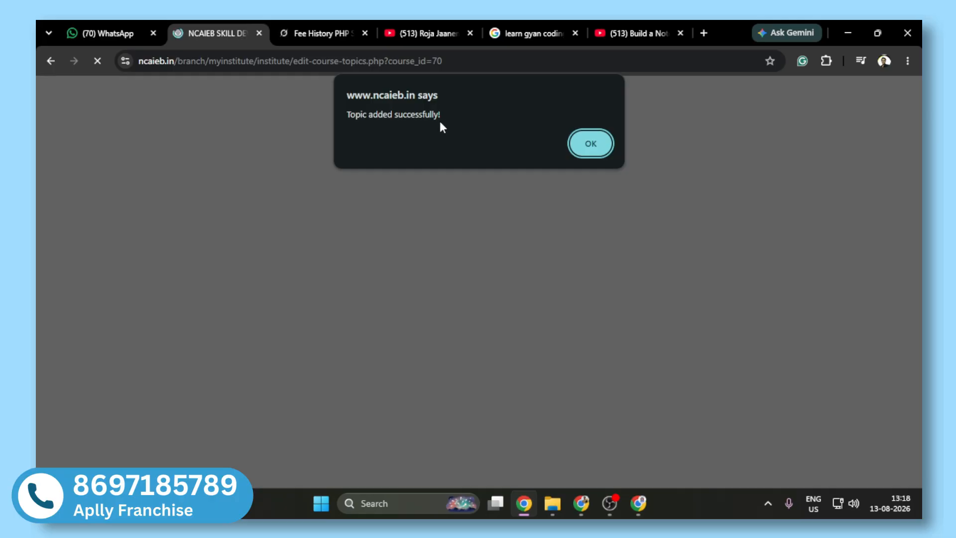
left_click(591, 144)
Step: Examine the Python GUI Project entry under Manage Modules (Curriculum)
scroll(257, 347, "down", 5)
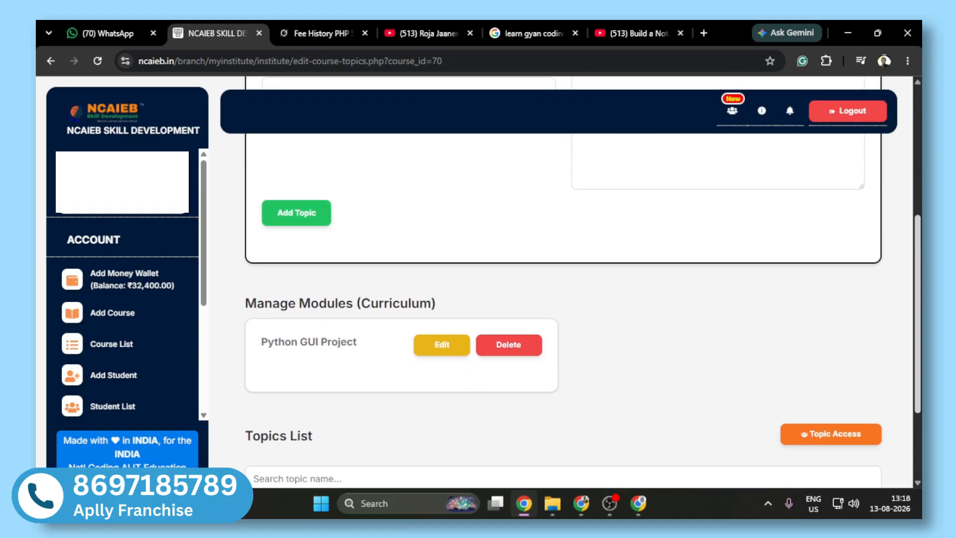
left_click_drag(255, 343, 369, 342)
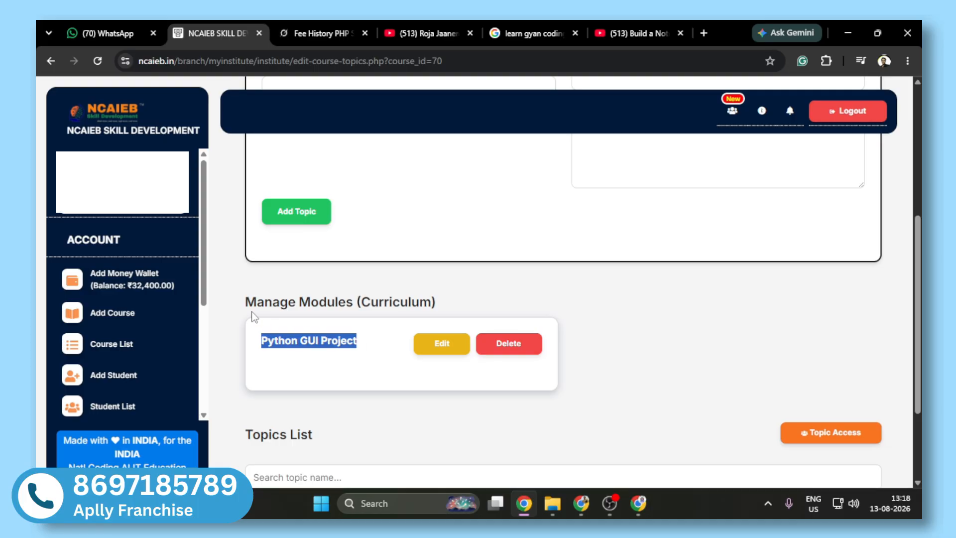
left_click_drag(244, 302, 448, 302)
scroll(448, 302, "up", 2)
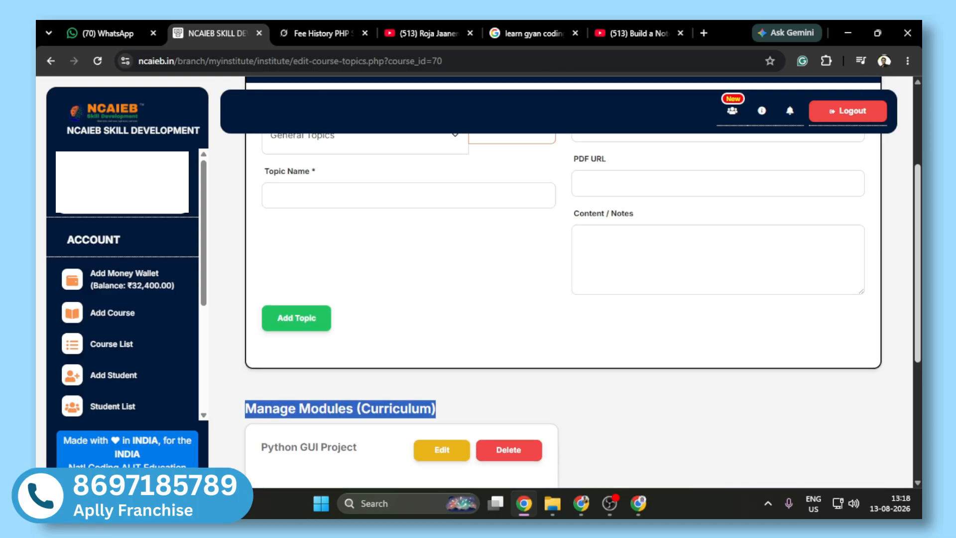
Step: Switch the new topic's Module Name to Python GUI Project and back to General Topics
scroll(449, 303, "up", 1)
left_click(376, 184)
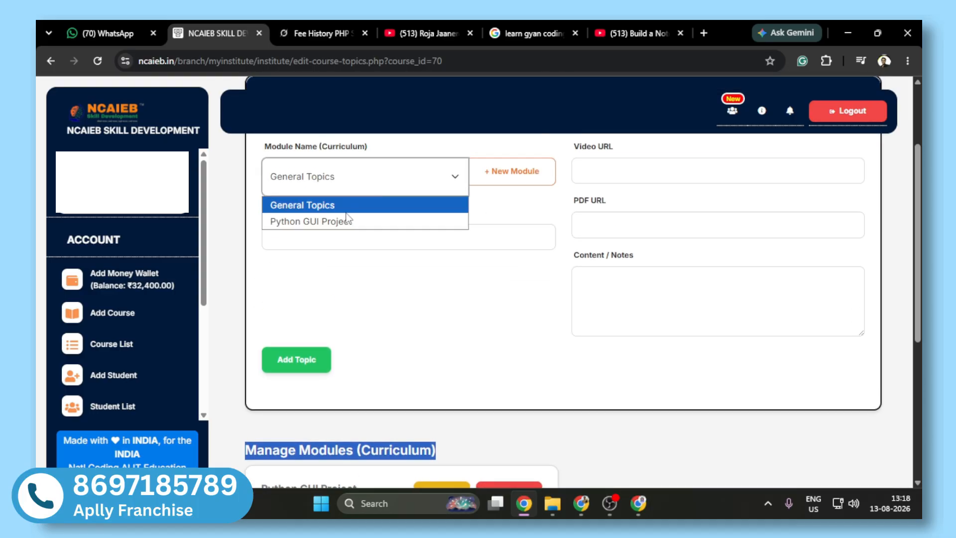
left_click(344, 223)
scroll(290, 375, "down", 2)
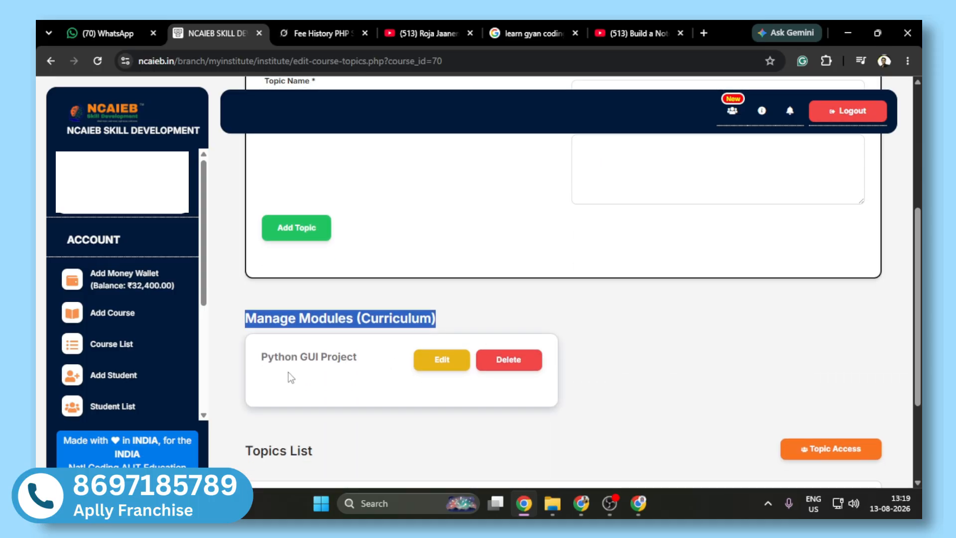
scroll(668, 222, "up", 3)
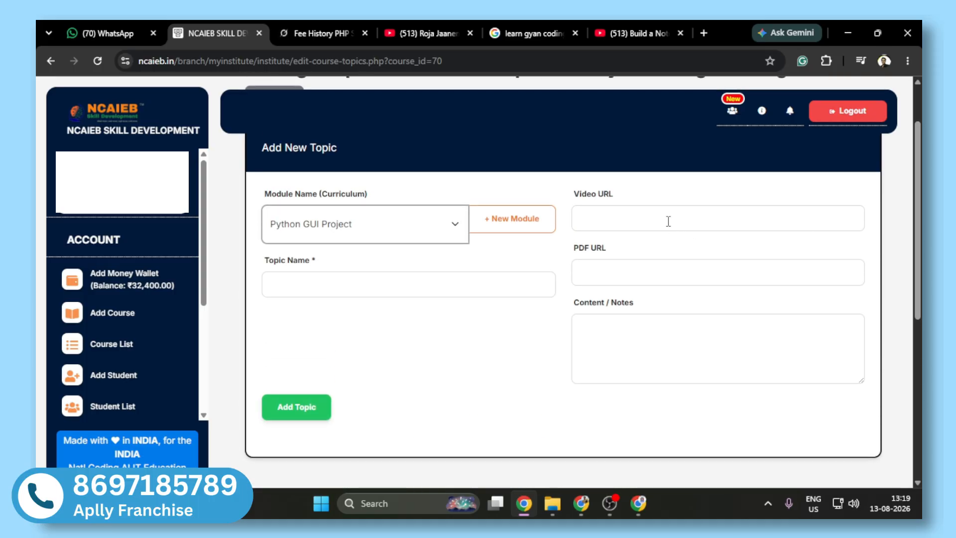
left_click(413, 237)
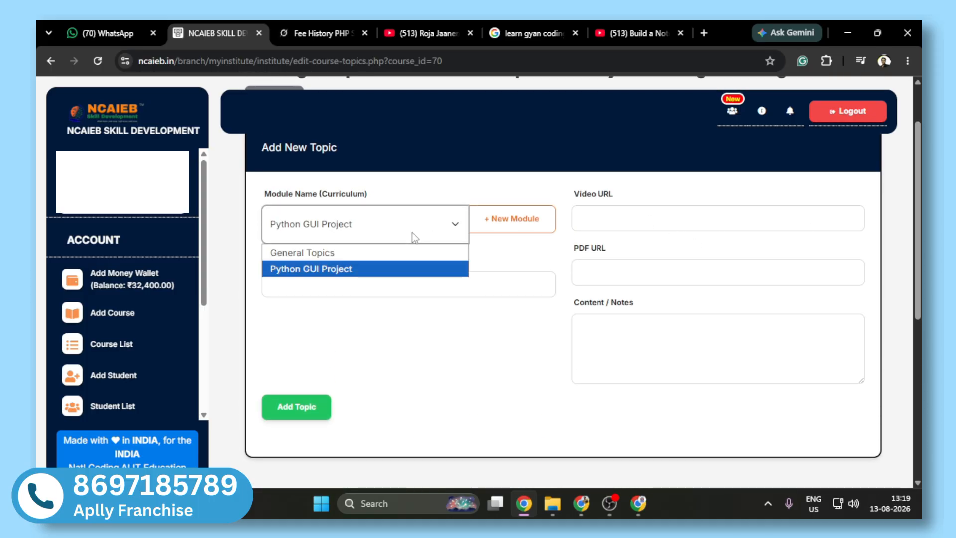
left_click(289, 275)
left_click(342, 232)
left_click(323, 258)
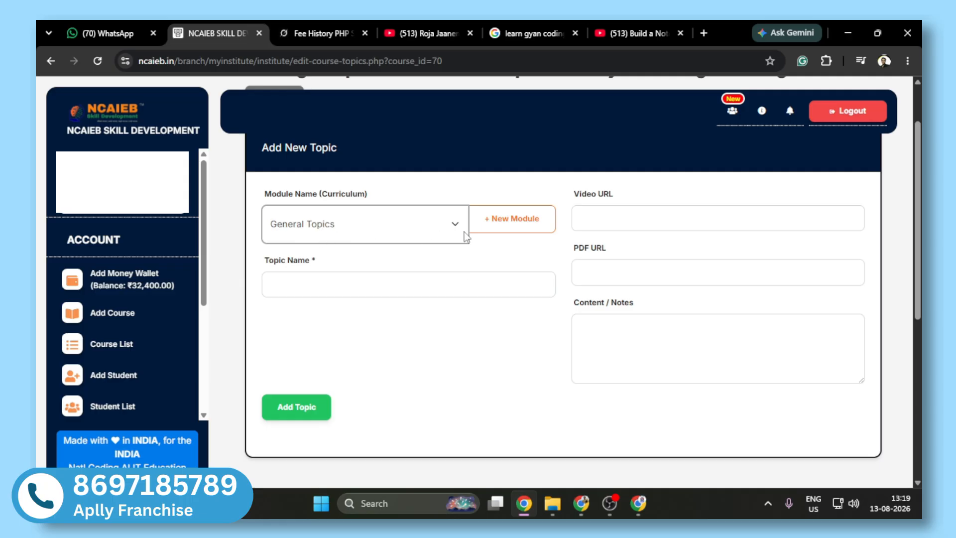
Step: View the new-module prompt and the Python GUI Project module's name prompt, cancelling both
left_click(501, 230)
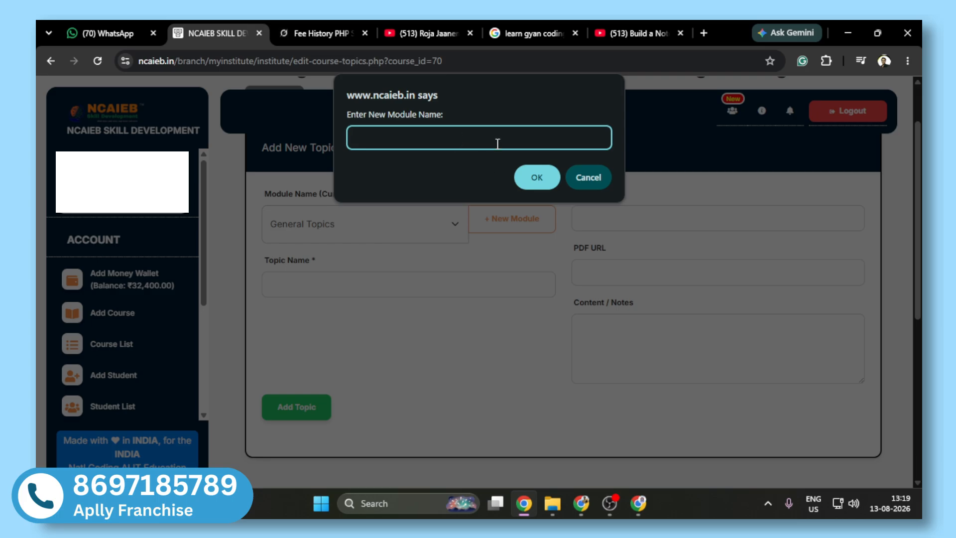
left_click(589, 178)
left_click_drag(918, 179, 835, 316)
left_click(441, 247)
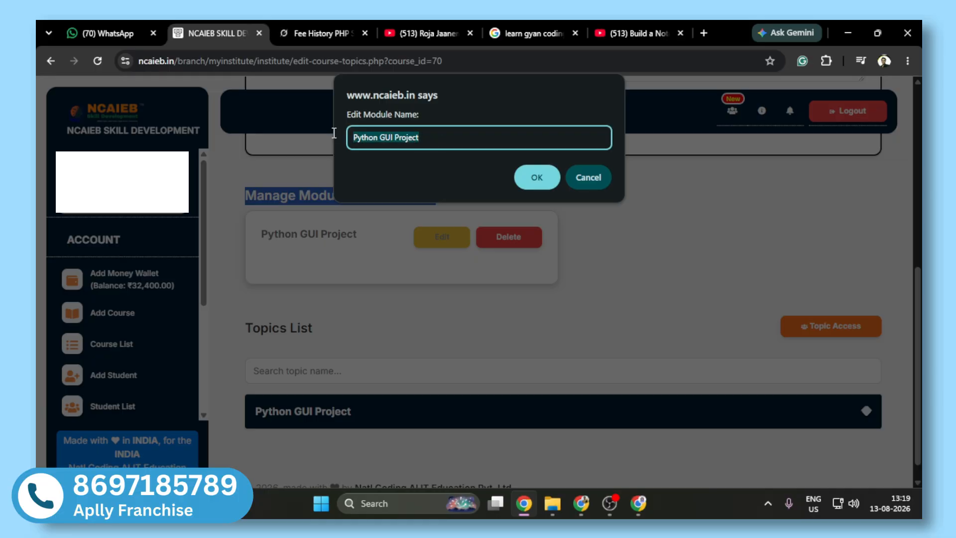
left_click(599, 176)
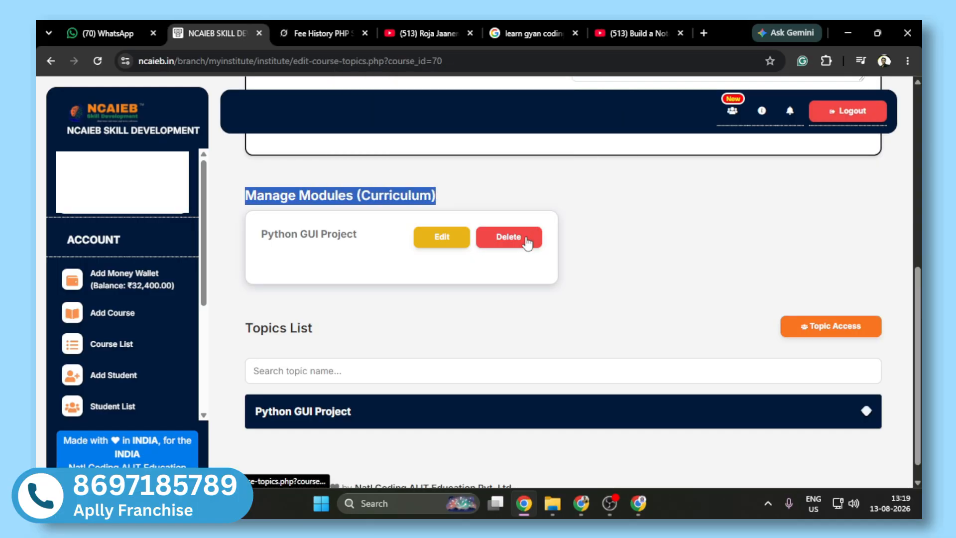
Step: Expand Python GUI Project in the Topics List, preview the Notepad app topic's video and close the preview
scroll(528, 243, "down", 1)
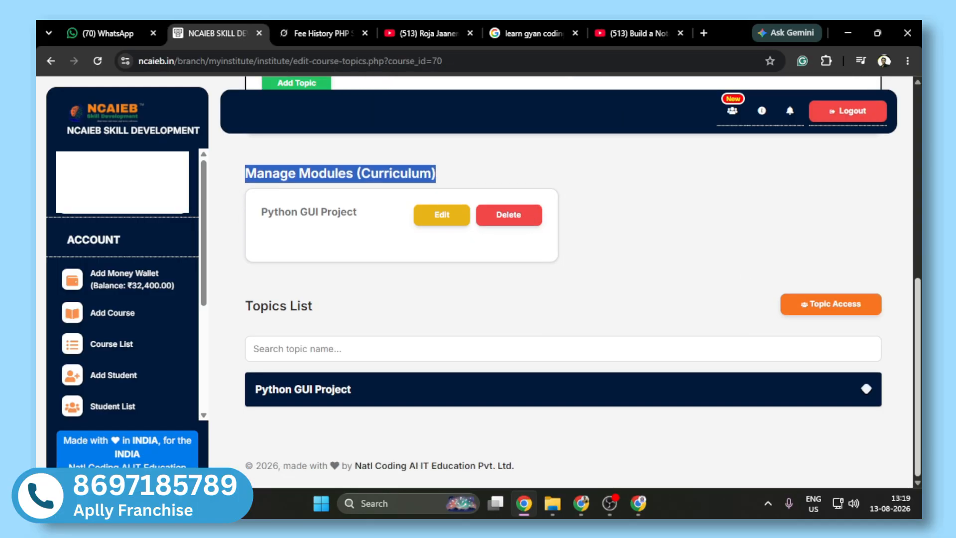
left_click(405, 399)
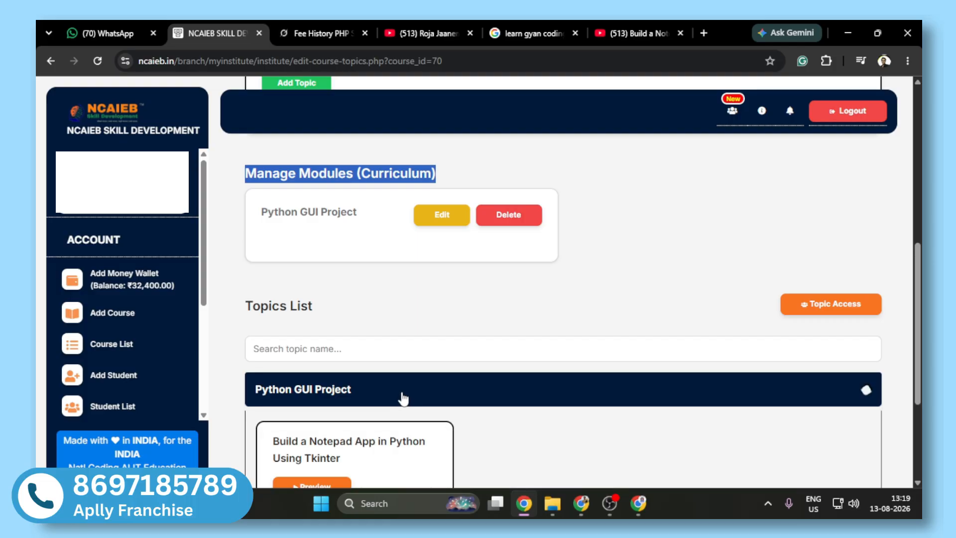
scroll(402, 396, "down", 3)
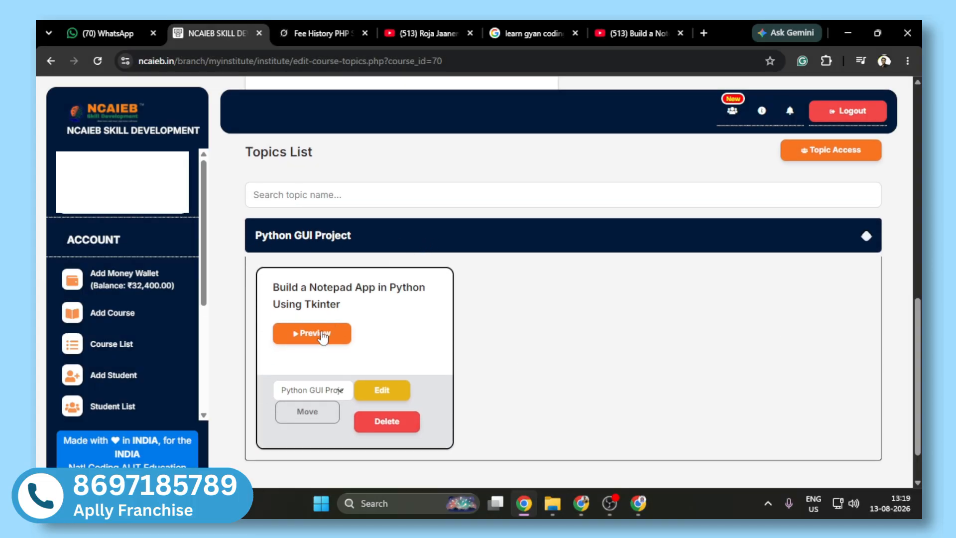
left_click(330, 333)
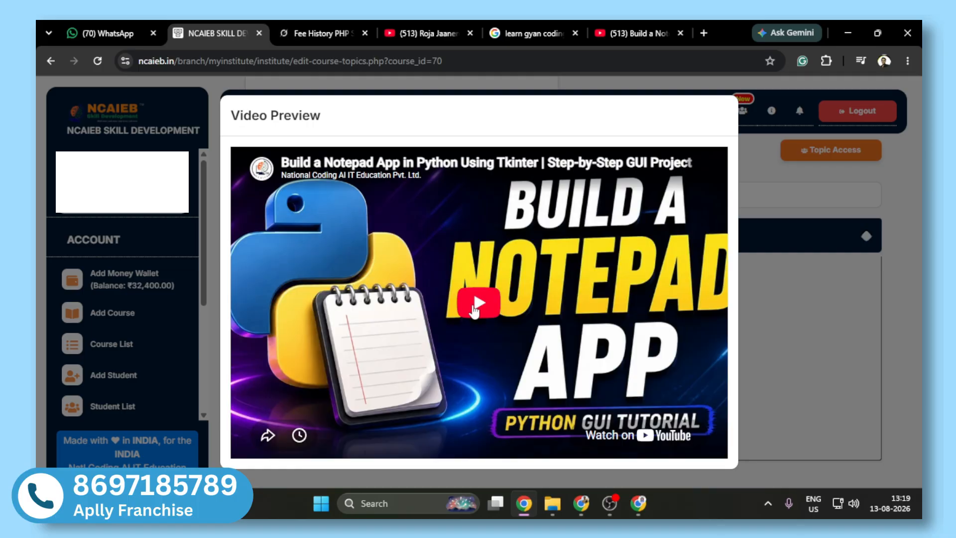
left_click(725, 114)
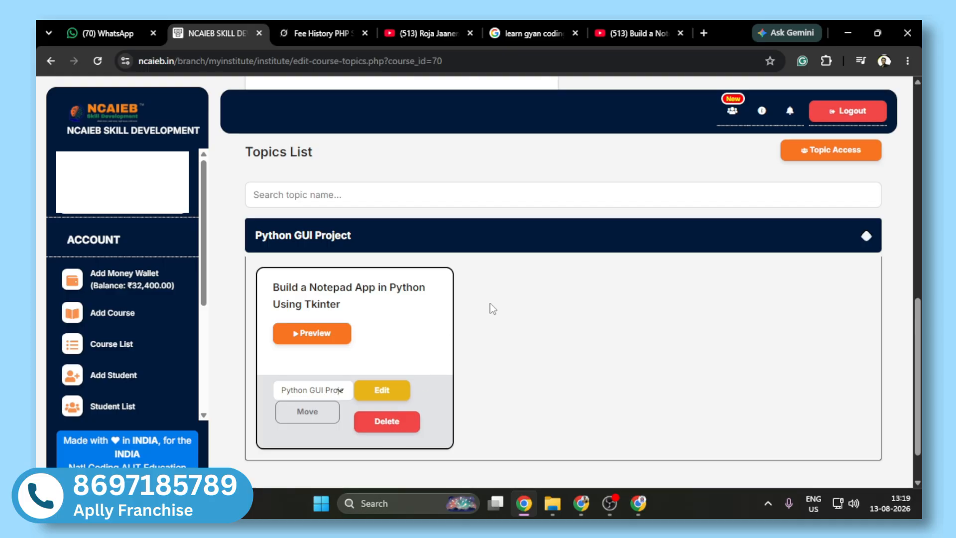
Step: Return to the National Coding AI IT Education Pvt. Ltd. YouTube channel and open the Python Turtle Graphics Tutorial video, pausing it
scroll(859, 296, "up", 8)
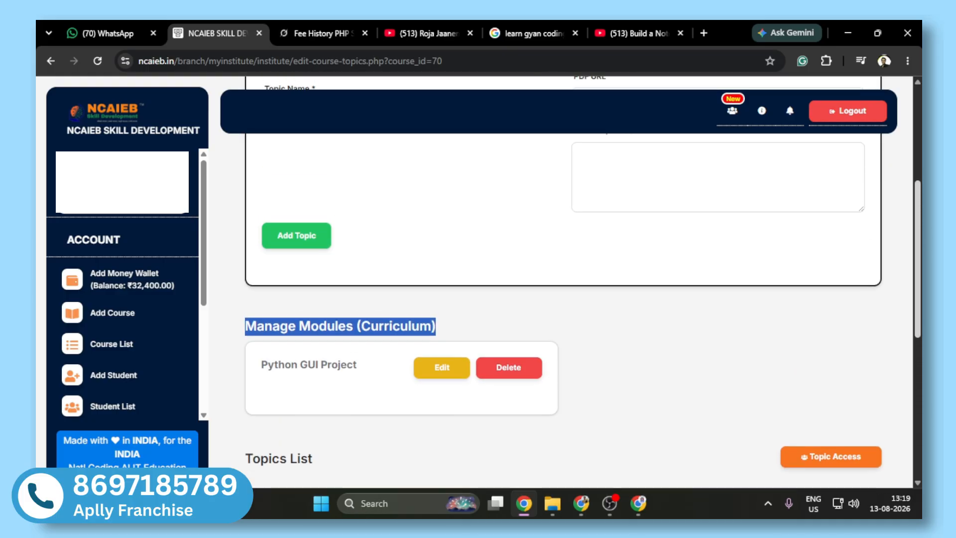
left_click(637, 33)
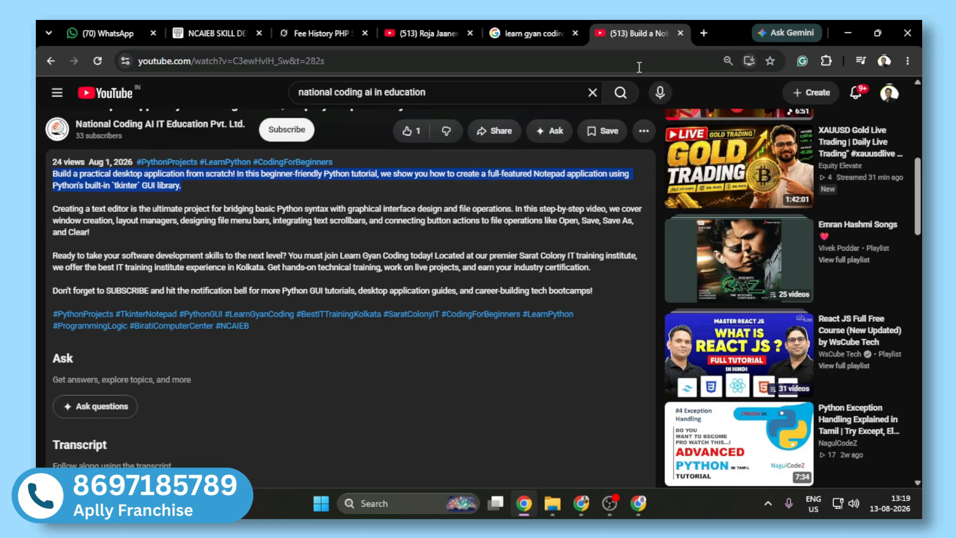
scroll(351, 299, "up", 7)
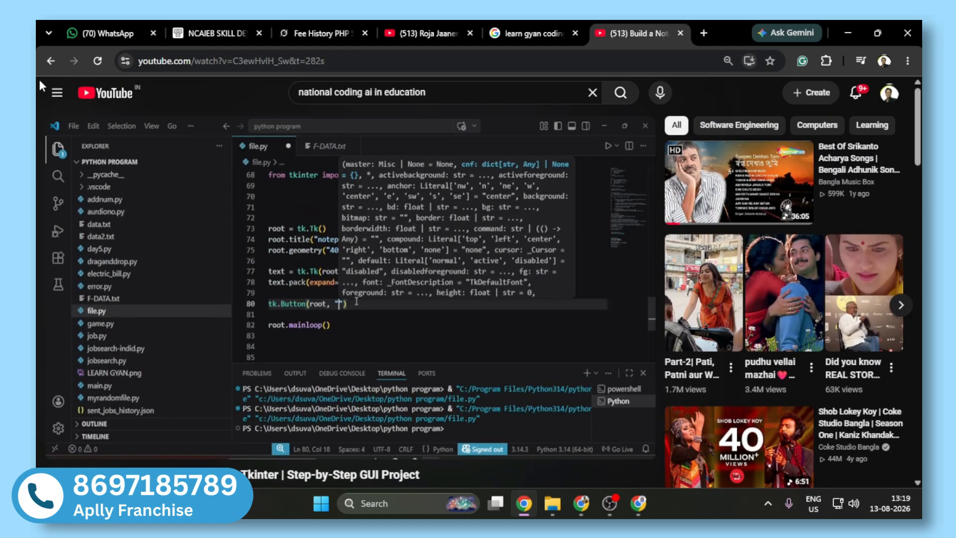
left_click(51, 61)
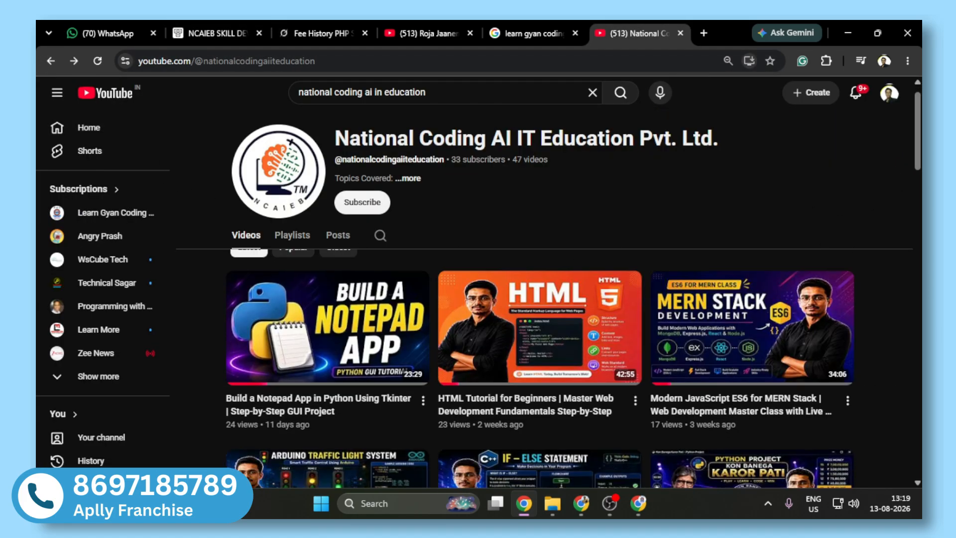
scroll(823, 205, "down", 3)
mouse_move(503, 374)
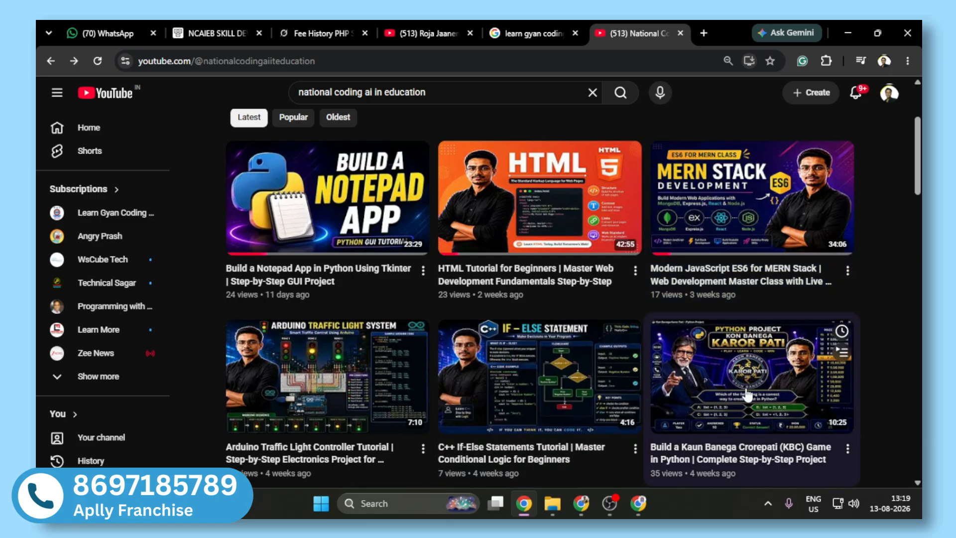
mouse_move(310, 397)
mouse_move(520, 248)
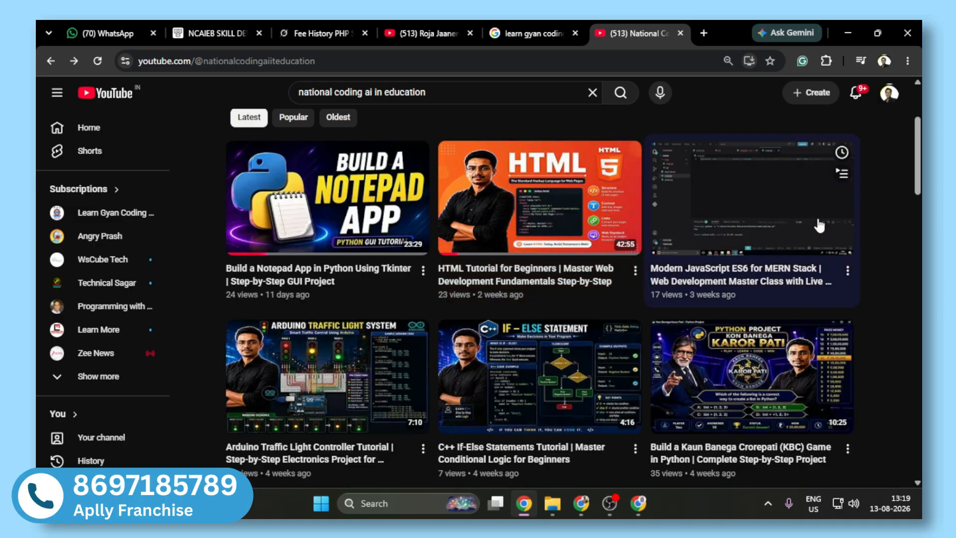
scroll(780, 267, "down", 5)
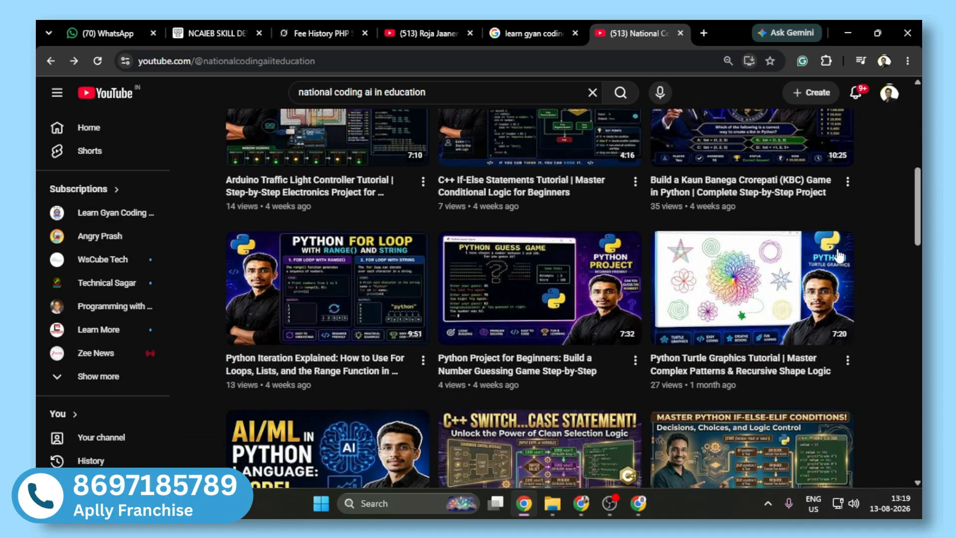
left_click(780, 267)
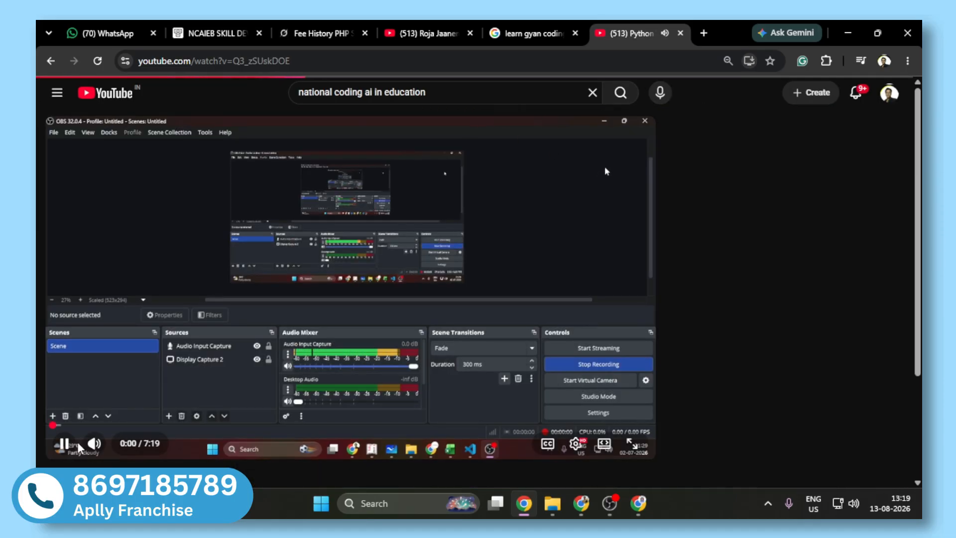
Step: Copy "Python Turtle" from the video's title and create a new module with that name in the institute portal
scroll(113, 389, "down", 2)
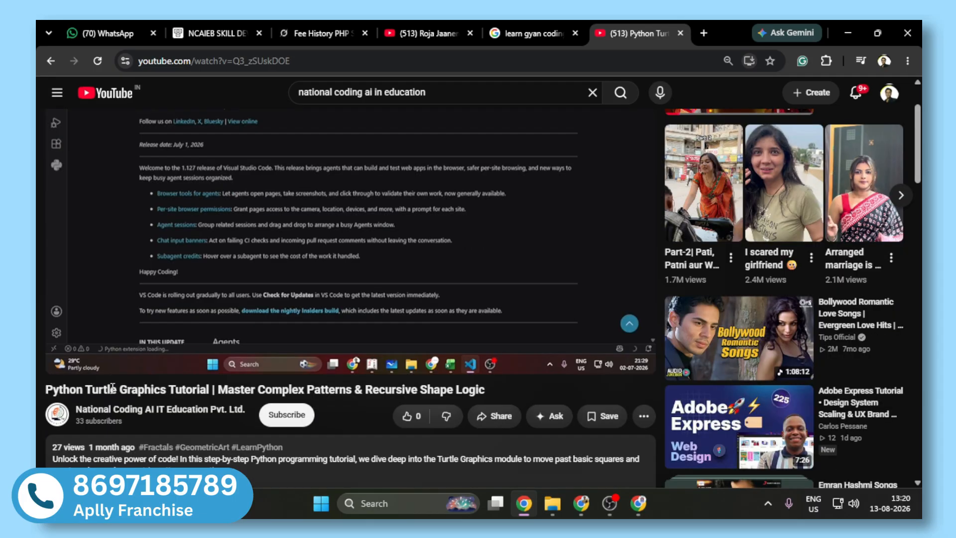
left_click_drag(118, 388, 46, 390)
key("ctrl+c")
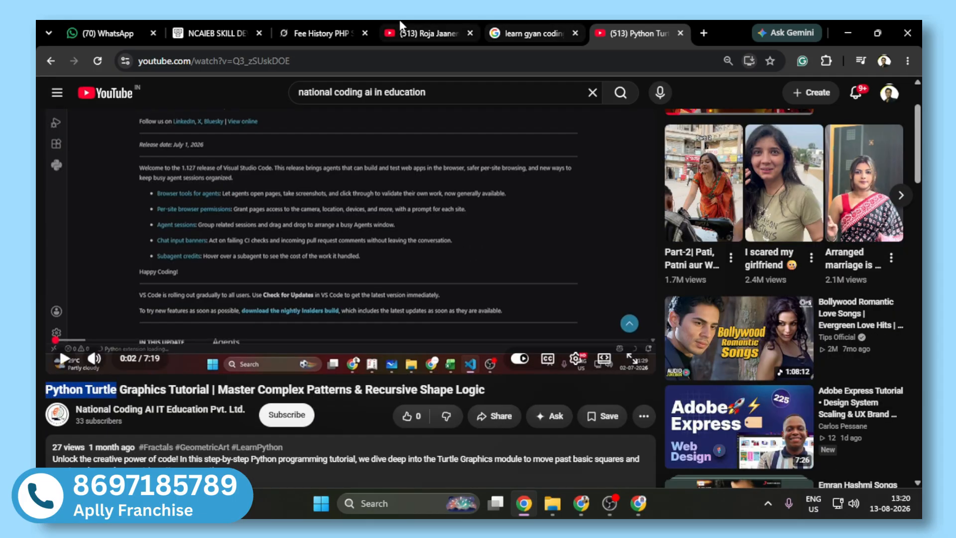
left_click(220, 33)
scroll(359, 349, "up", 3)
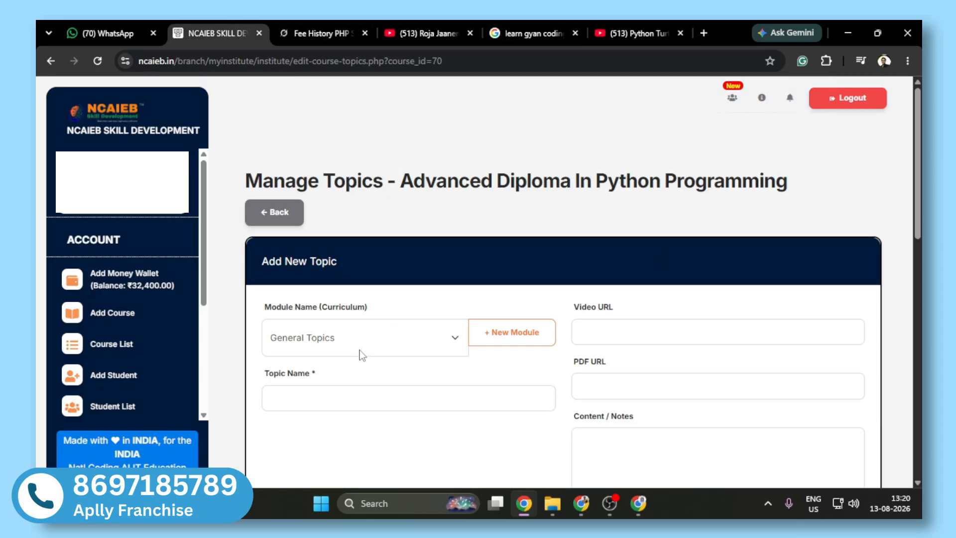
left_click(363, 348)
left_click(512, 333)
left_click(512, 332)
key("ctrl+v")
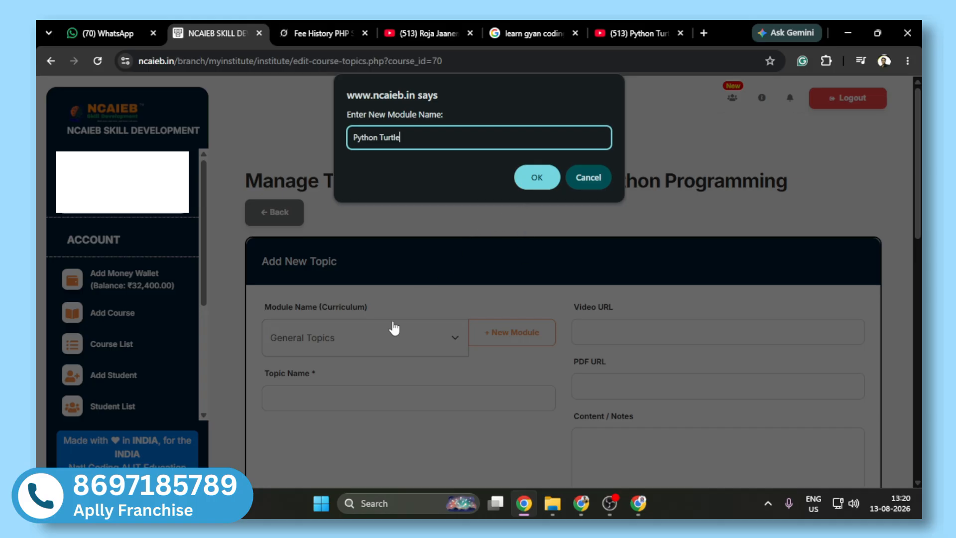
left_click(537, 177)
Step: Copy the Python Turtle Graphics Tutorial video's web address from YouTube into the new topic's Video URL
left_click(617, 29)
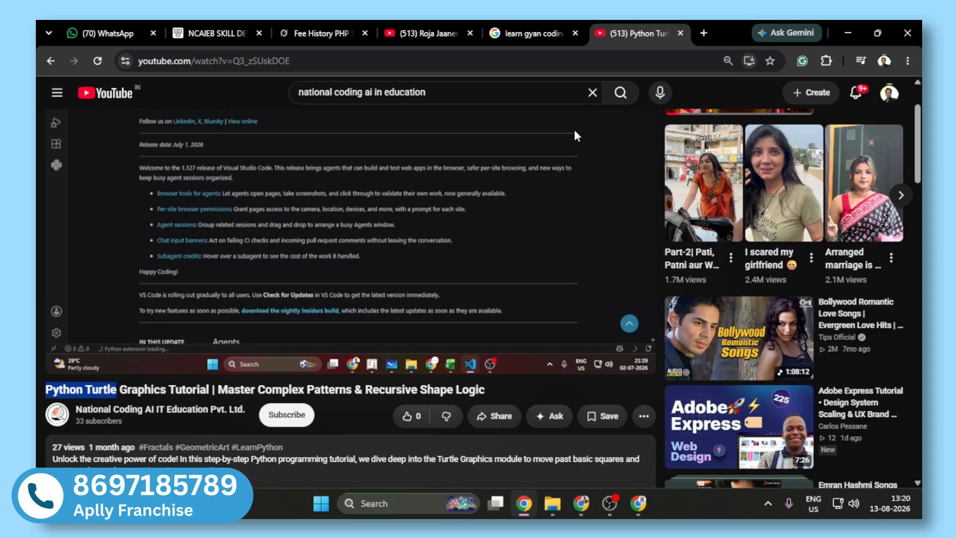
left_click(485, 61)
key("ctrl+c")
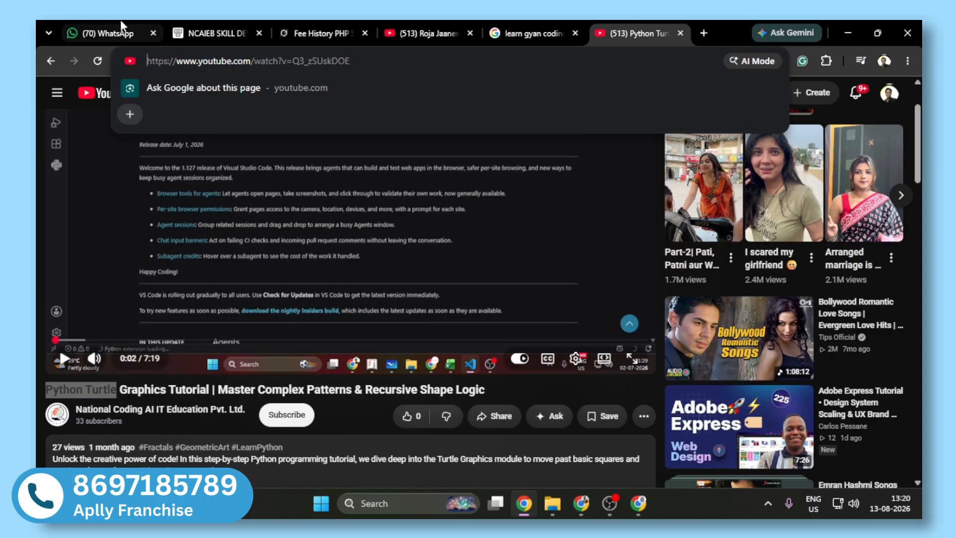
left_click(214, 33)
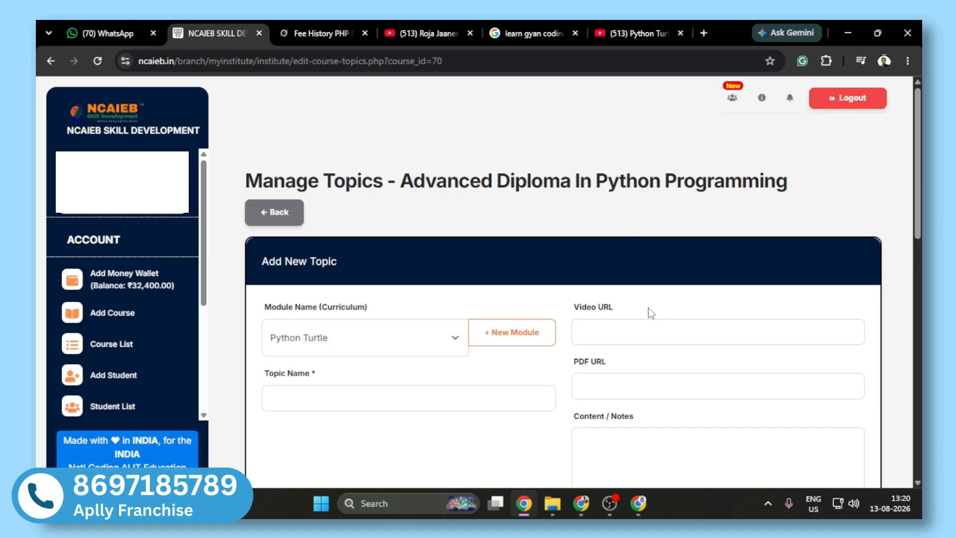
left_click(648, 333)
key("ctrl+v")
Step: Copy the video's full title, "Python Turtle Graphics Tutorial | Master Complex Patterns & Recursive Shape Logic", into the new topic's Topic Name
left_click(459, 397)
left_click(606, 28)
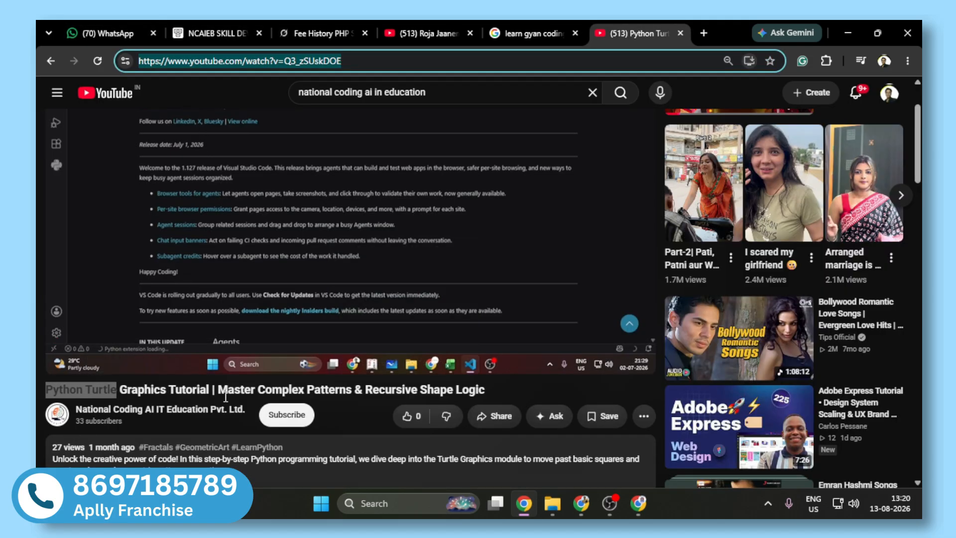
left_click_drag(210, 392, 42, 392)
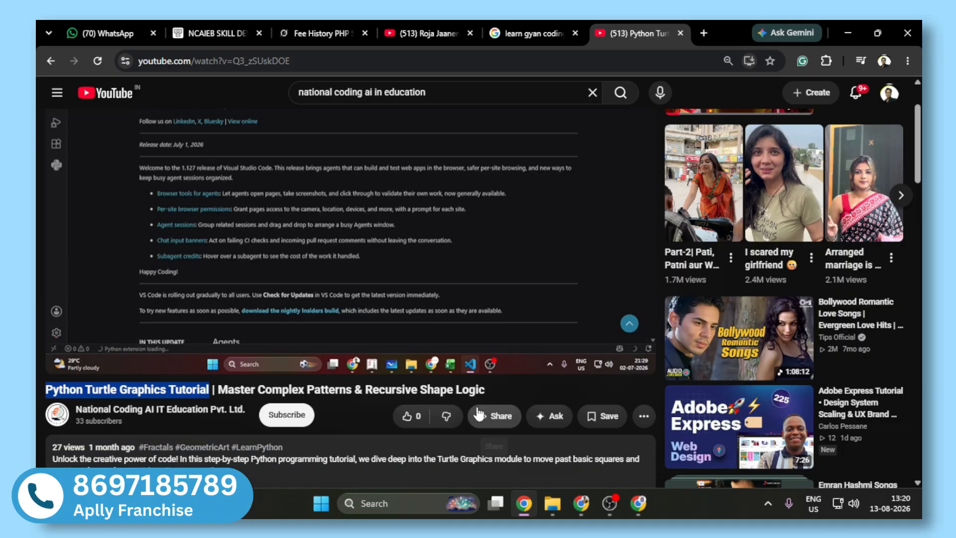
left_click_drag(487, 392, 44, 391)
key("ctrl+c")
key("alt+Tab")
key("ctrl+v")
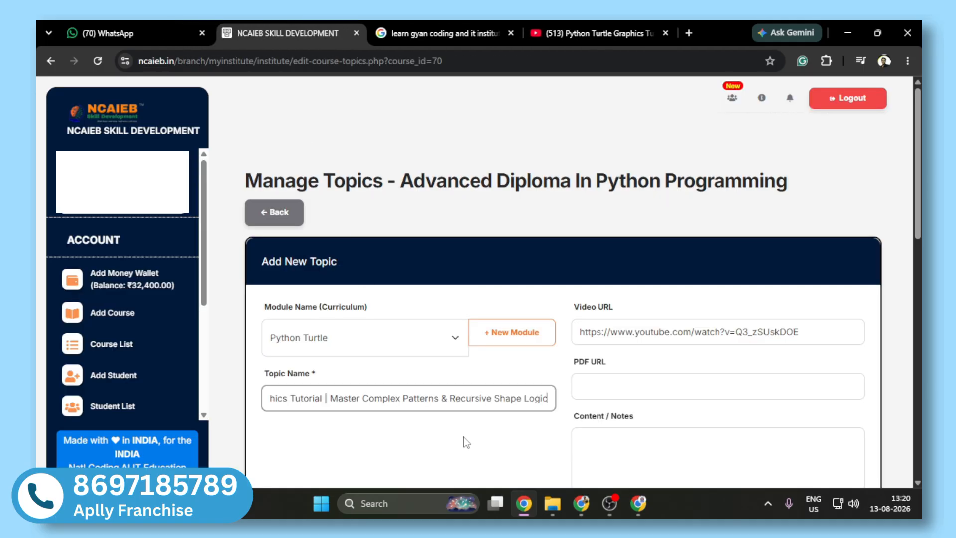
Step: Copy the "You will learn exactly how" paragraph from the video's description into Content / Notes and add the topic to the course
scroll(613, 413, "down", 2)
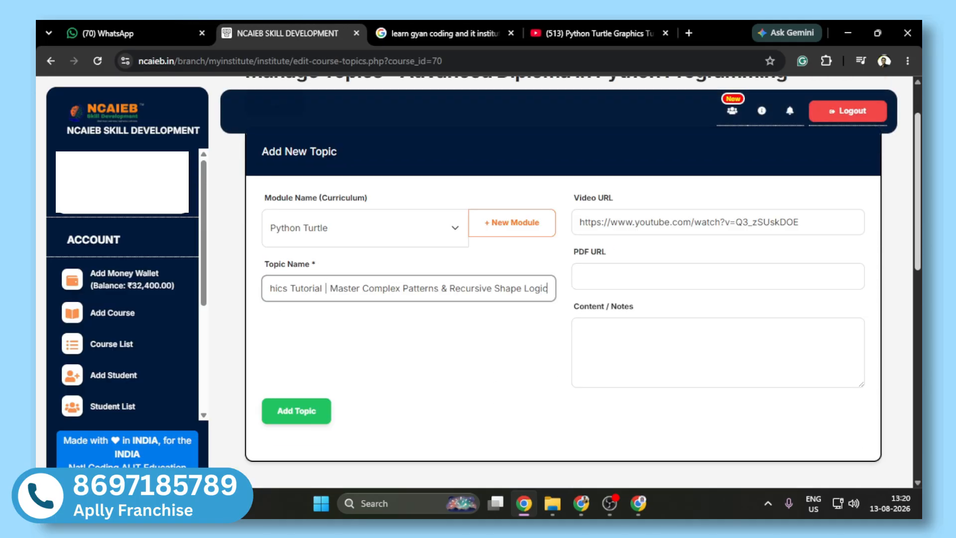
left_click(599, 33)
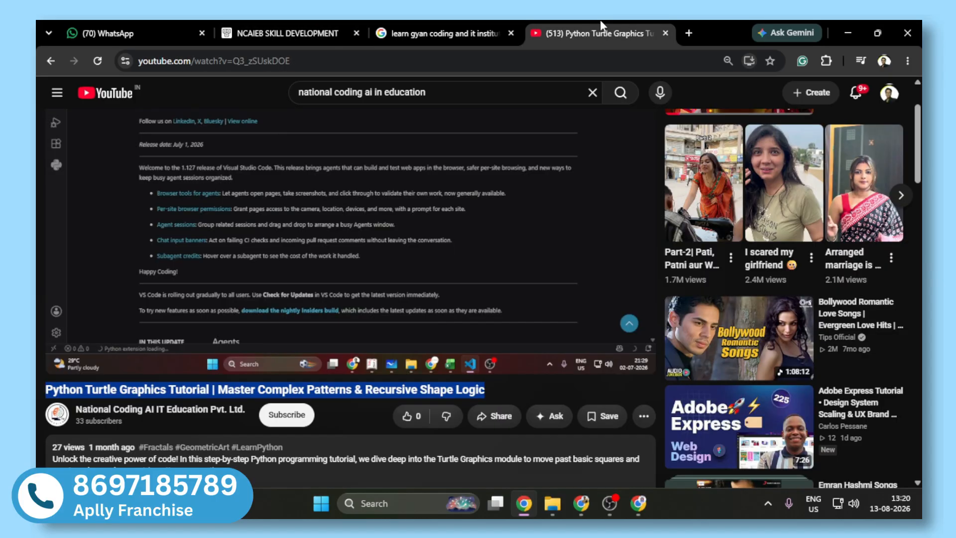
scroll(349, 199, "down", 4)
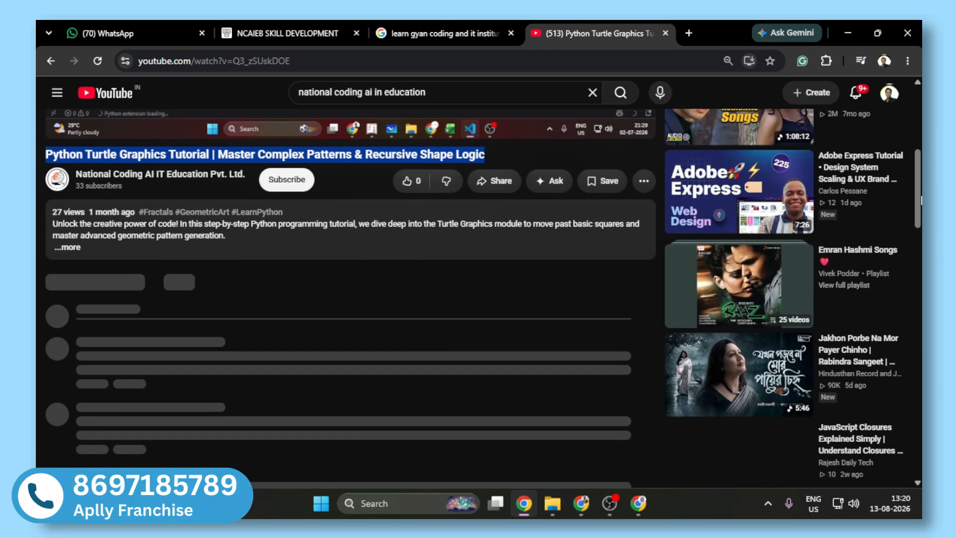
left_click(70, 243)
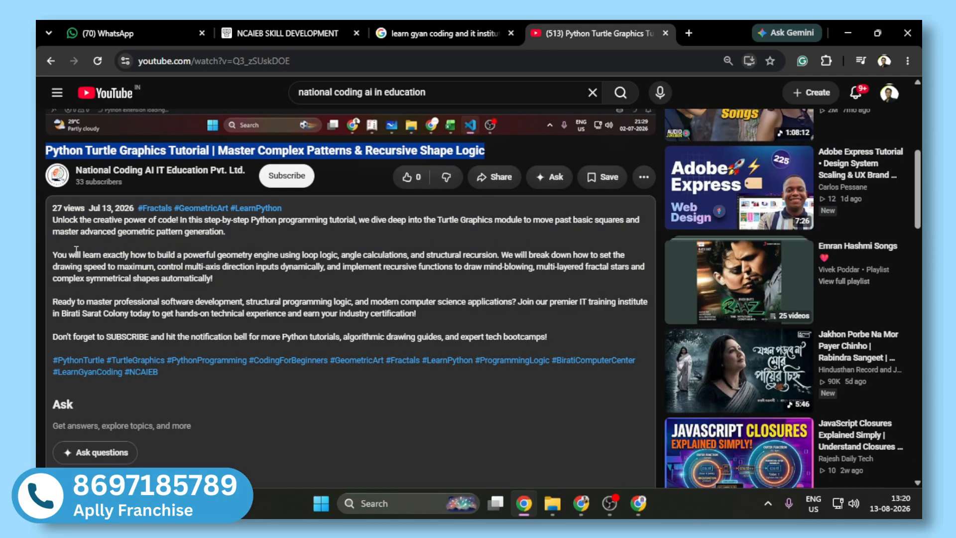
left_click_drag(52, 255, 210, 279)
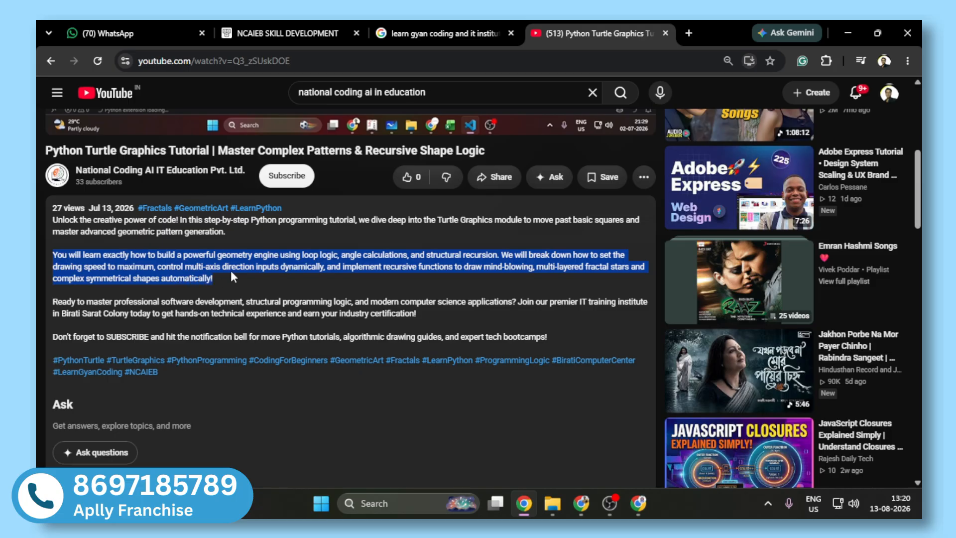
left_click(255, 30)
left_click(649, 346)
key("ctrl+v")
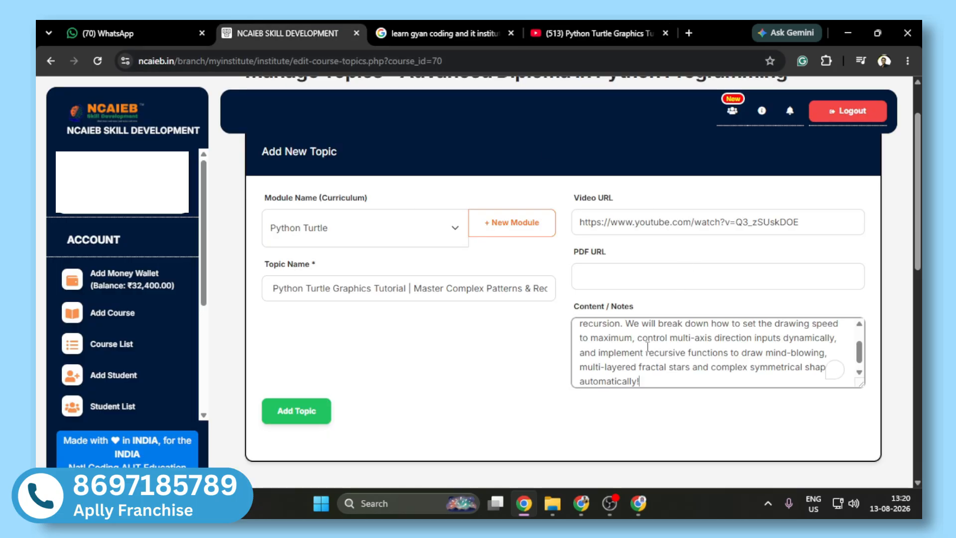
left_click(309, 412)
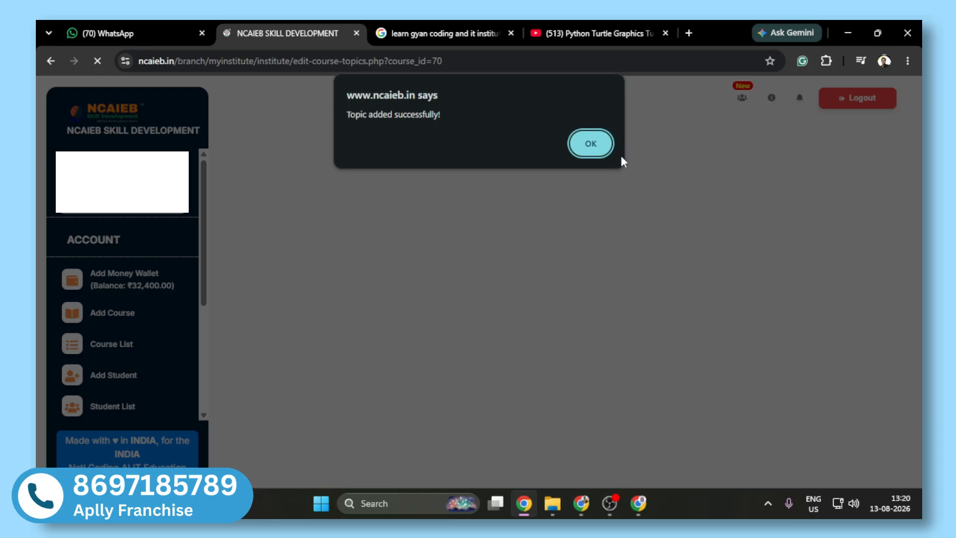
left_click(609, 151)
Step: Expand Python GUI Project in the Topics List and move "Build a Notepad App in Python Using Tkinter" to the Python Turtle module
scroll(792, 356, "down", 6)
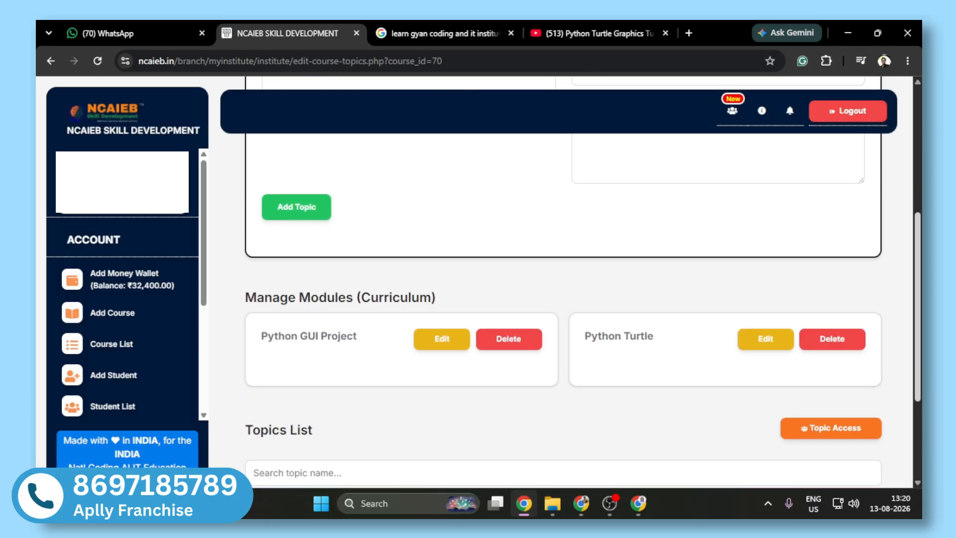
scroll(349, 223, "down", 2)
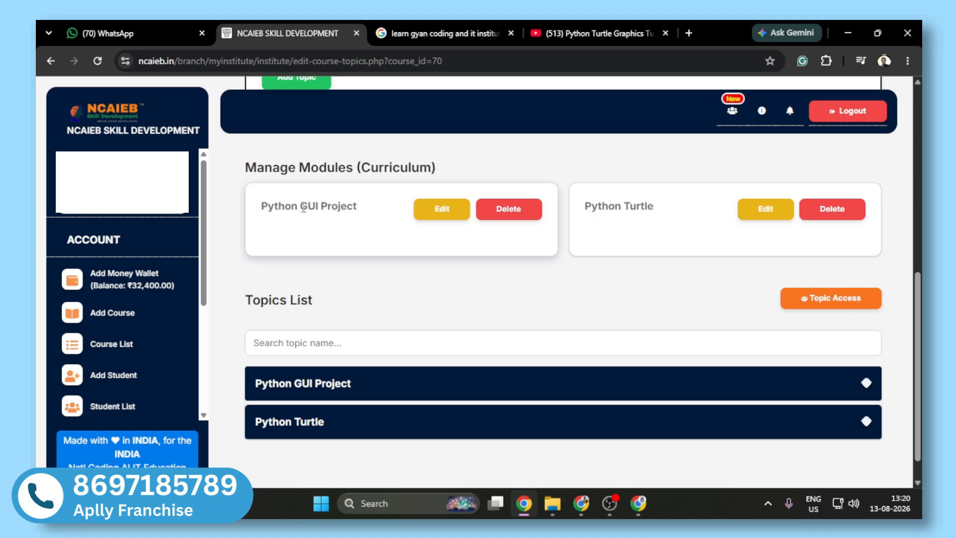
left_click(324, 382)
scroll(339, 378, "down", 3)
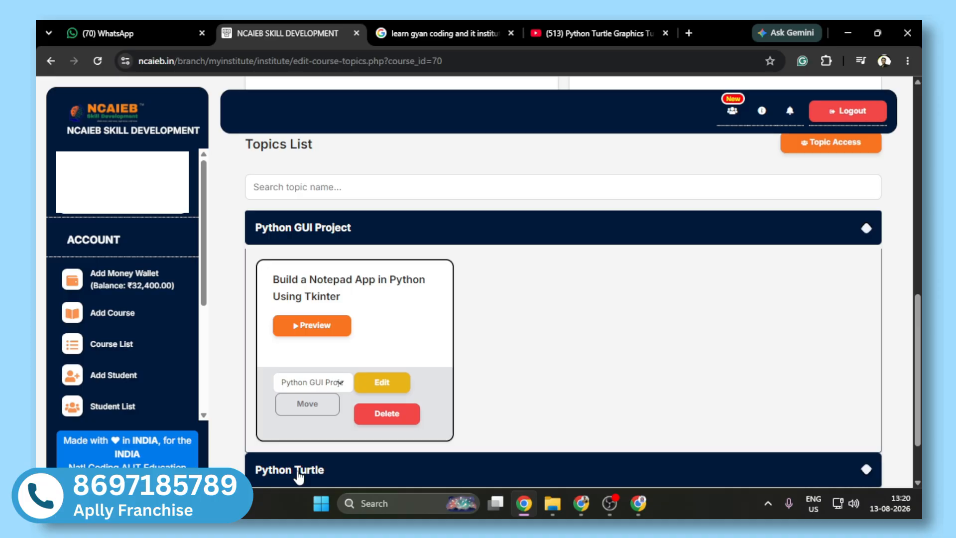
scroll(919, 343, "down", 2)
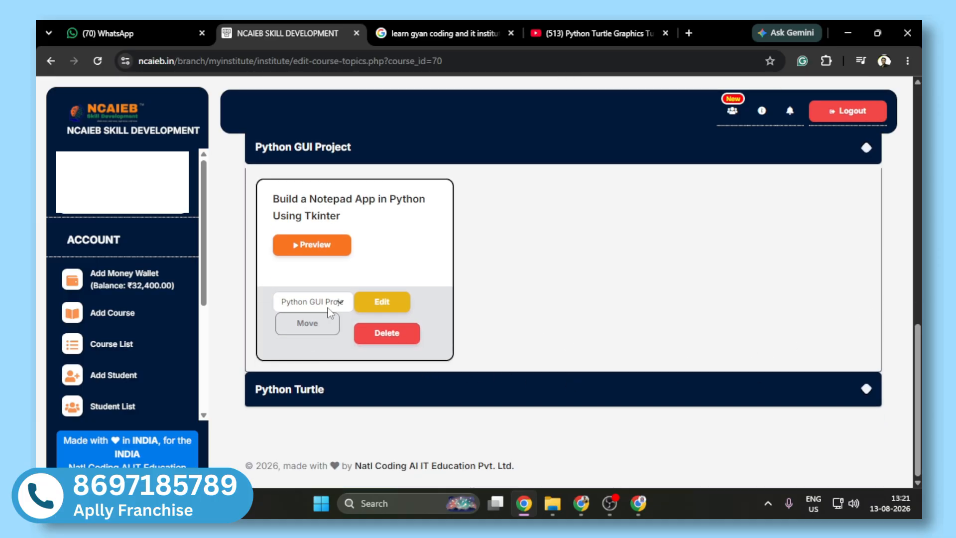
left_click(313, 302)
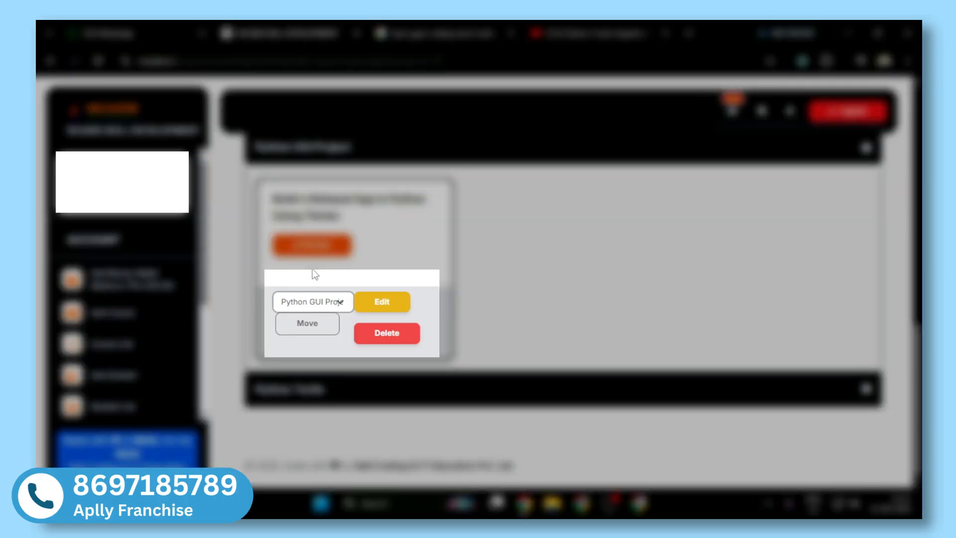
left_click(308, 304)
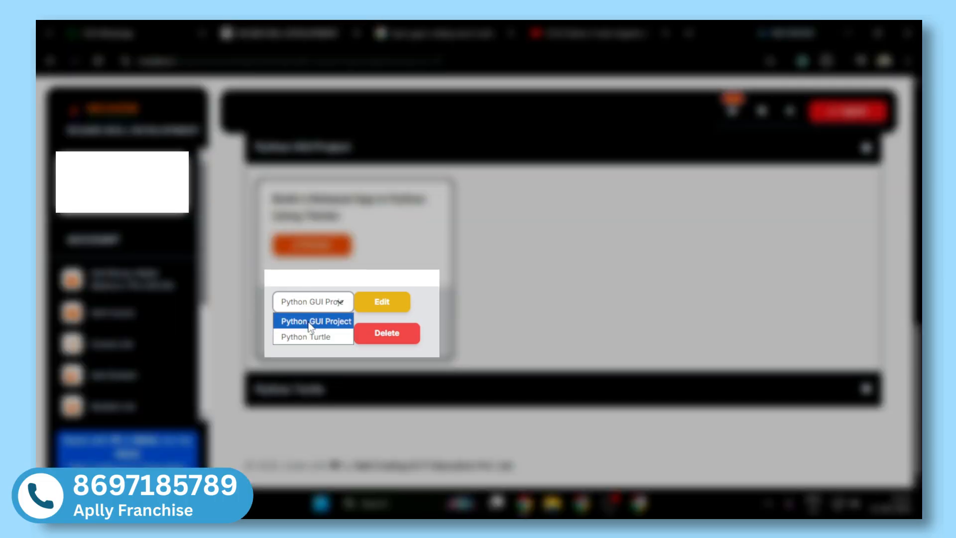
left_click(305, 337)
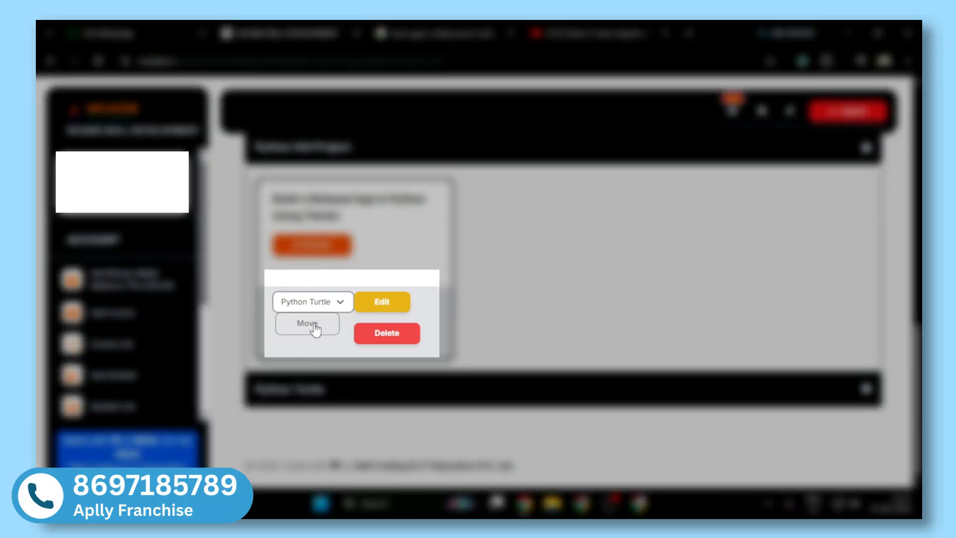
left_click(314, 325)
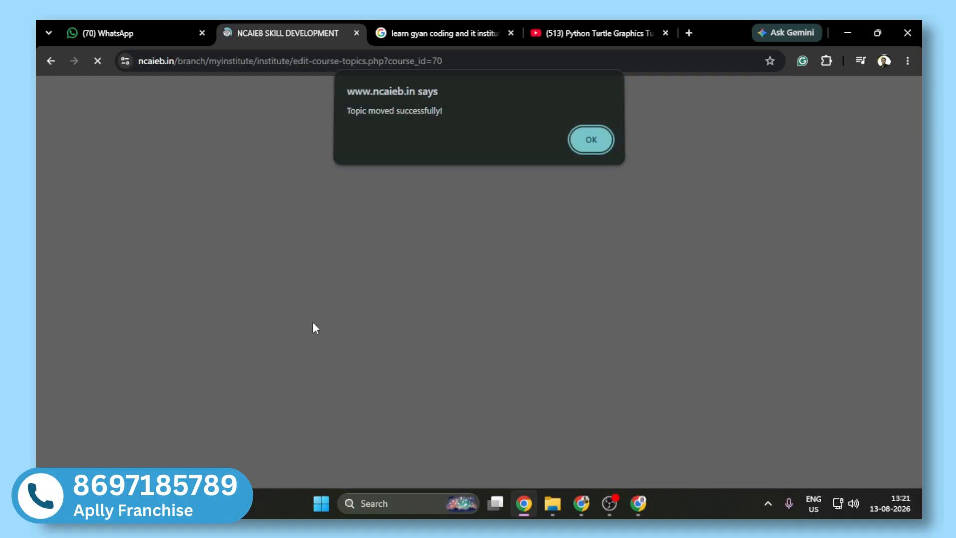
left_click(612, 149)
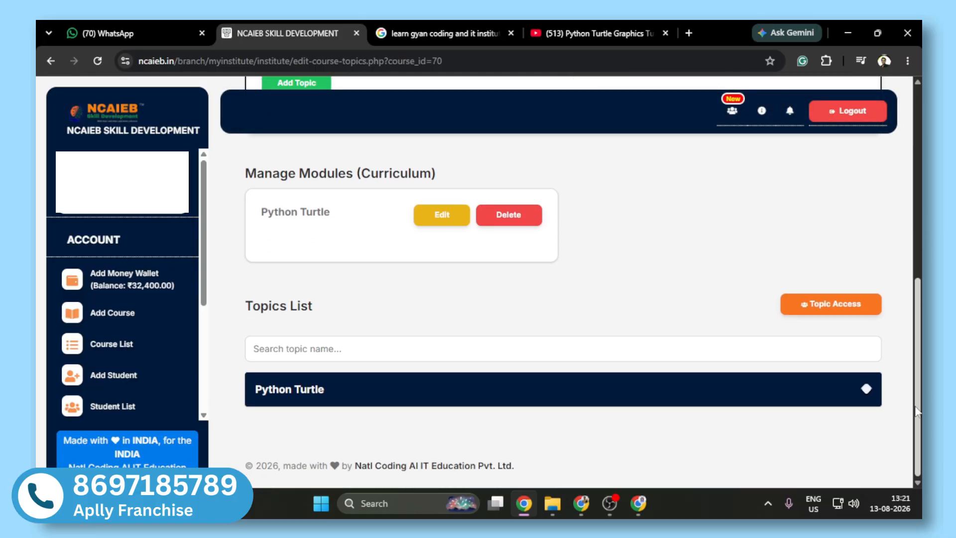
Step: Expand Python Turtle in the Topics List and examine the titles of its Notepad app and Turtle graphics topics
left_click(333, 400)
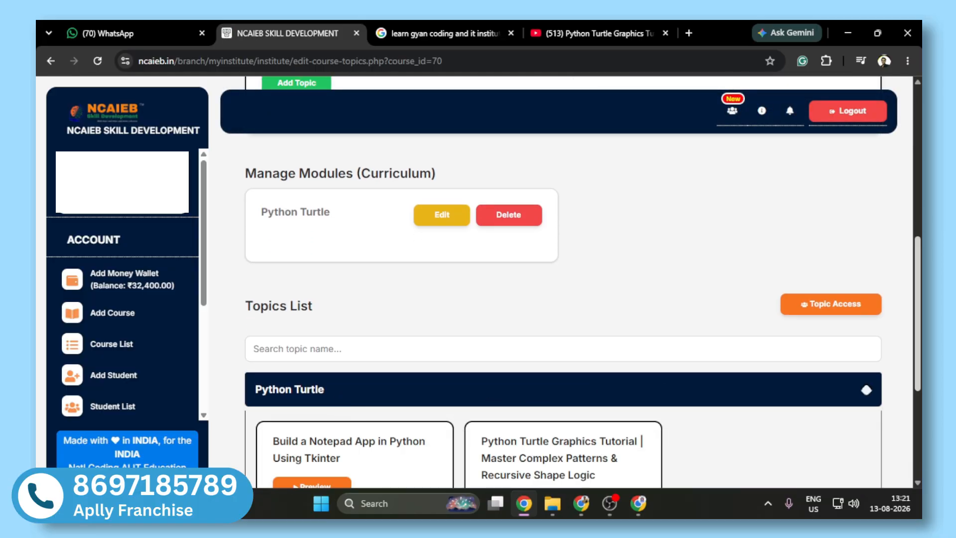
mouse_move(918, 279)
left_mouse_down()
mouse_move(918, 359)
mouse_move(918, 167)
mouse_move(918, 276)
left_mouse_up()
scroll(563, 279, "down", 5)
scroll(779, 342, "up", 1)
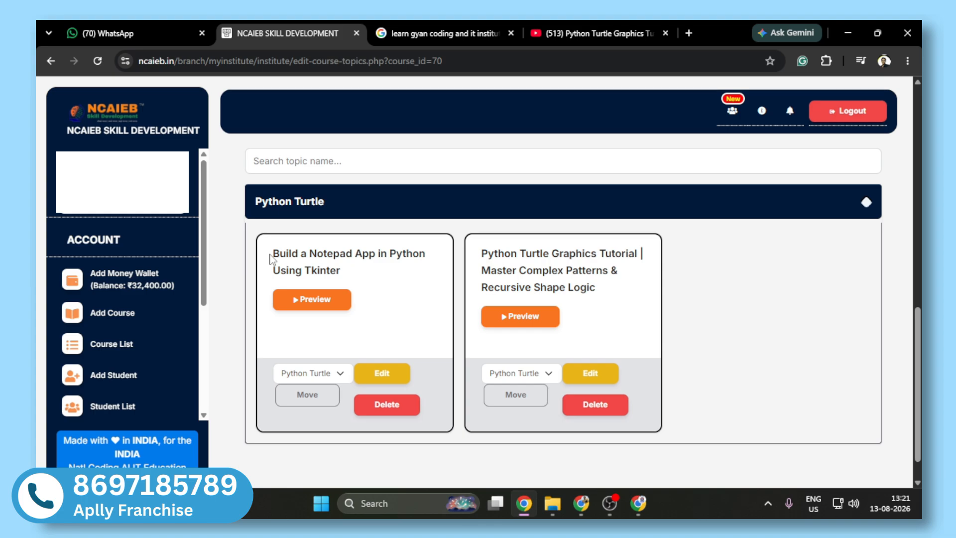
left_click_drag(271, 258, 355, 278)
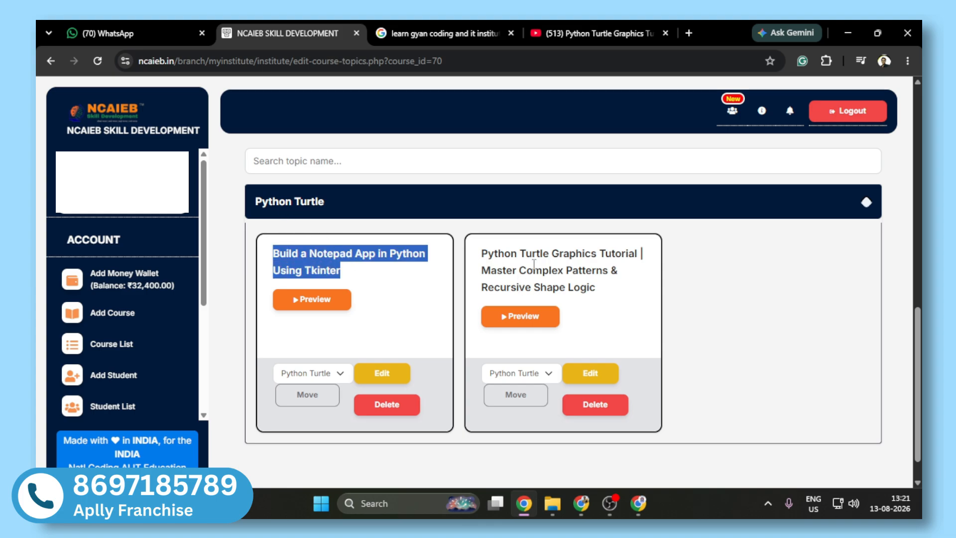
left_click_drag(481, 256, 632, 311)
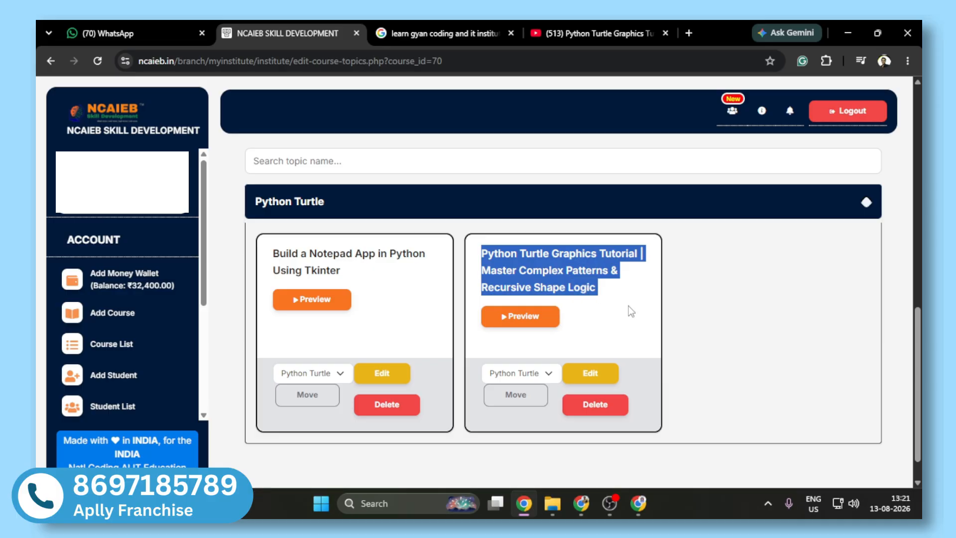
Step: Open Topic Access for Advanced Diploma In Python Programming and load the enrolled student's access record
scroll(629, 306, "up", 2)
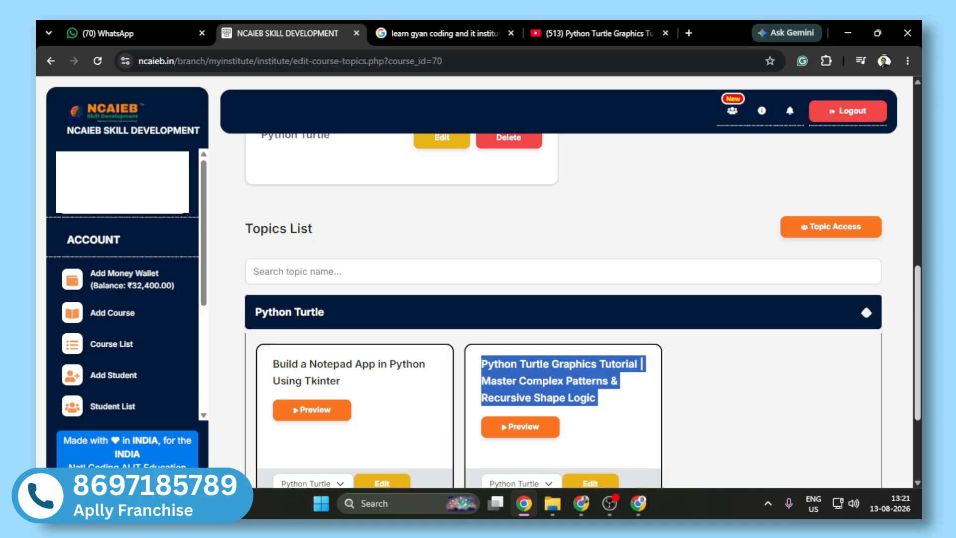
mouse_move(919, 319)
left_mouse_down()
mouse_move(919, 298)
mouse_move(920, 317)
left_mouse_up()
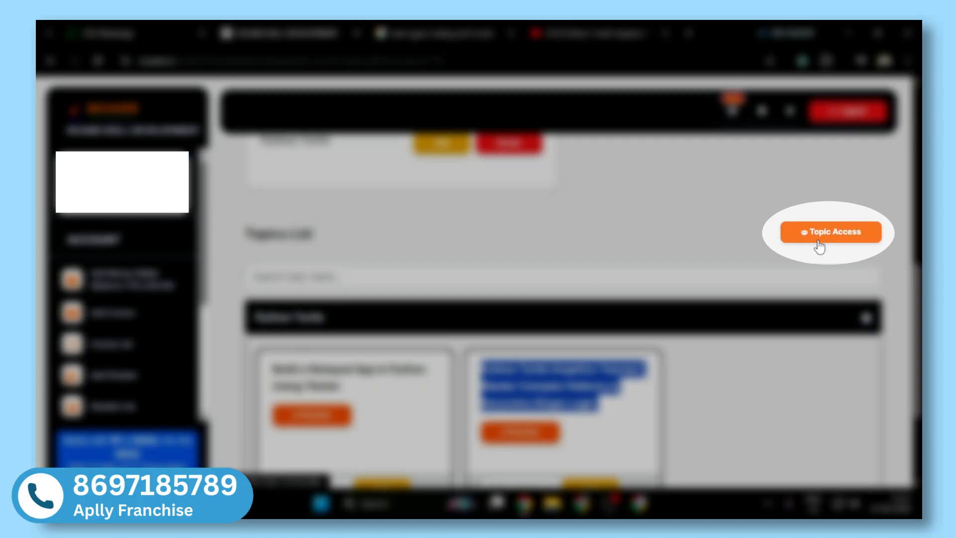
left_click(819, 245)
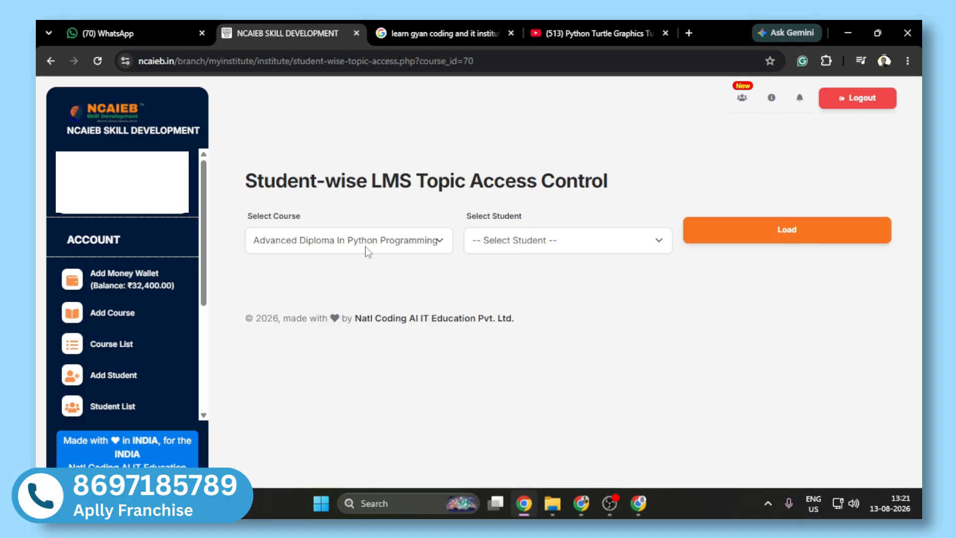
left_click(366, 247)
left_click(365, 247)
left_click(707, 231)
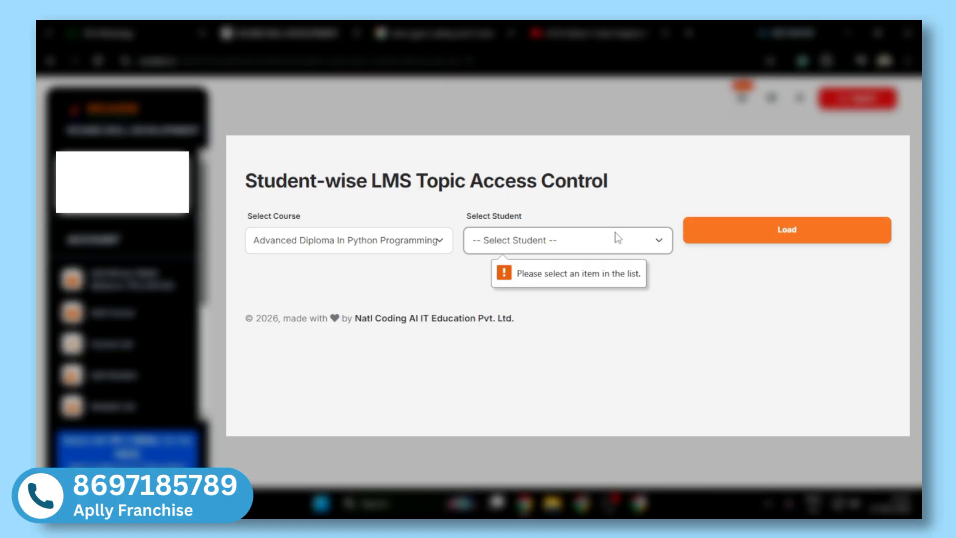
left_click(619, 238)
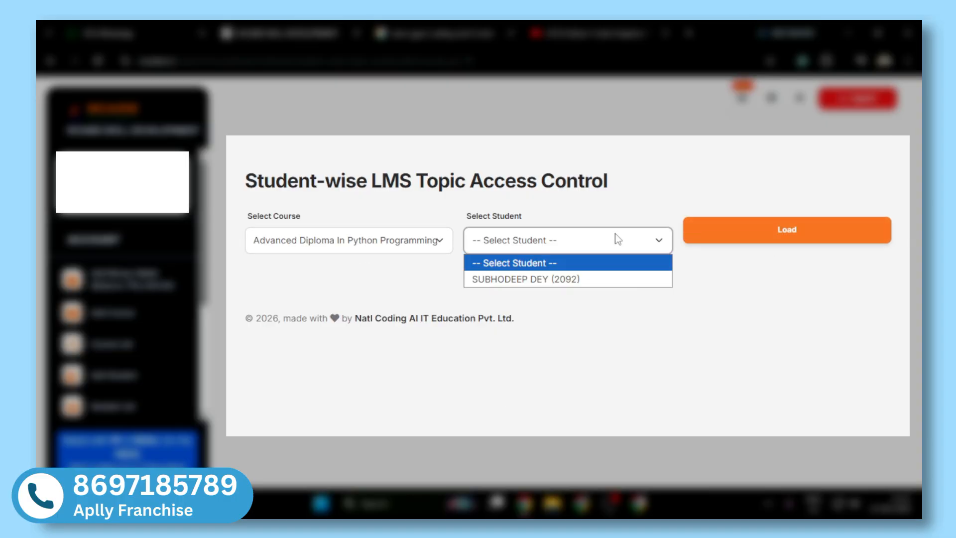
left_click(517, 280)
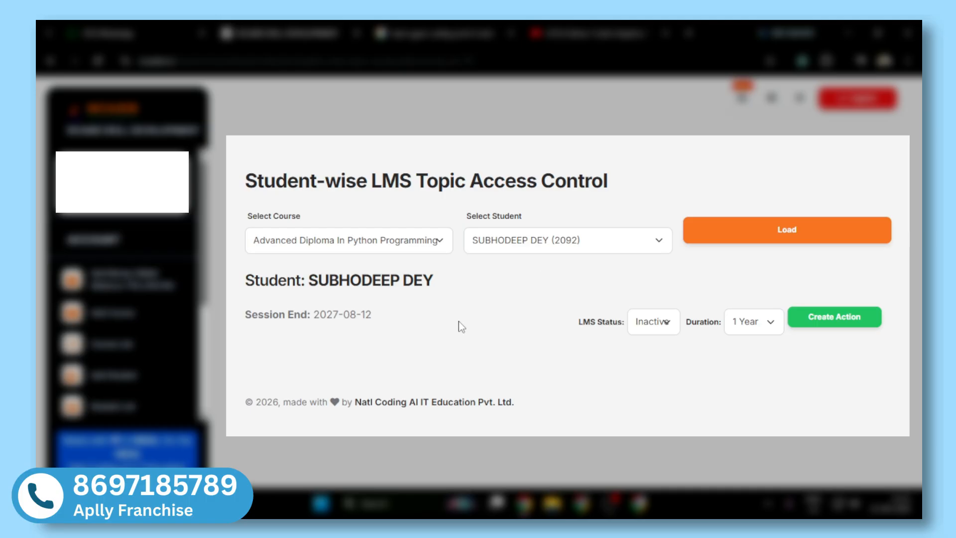
Step: Activate the student's LMS access by setting LMS Status to Active with a Duration of 1 Year and creating the action
left_click(669, 324)
left_click(670, 324)
left_click(670, 325)
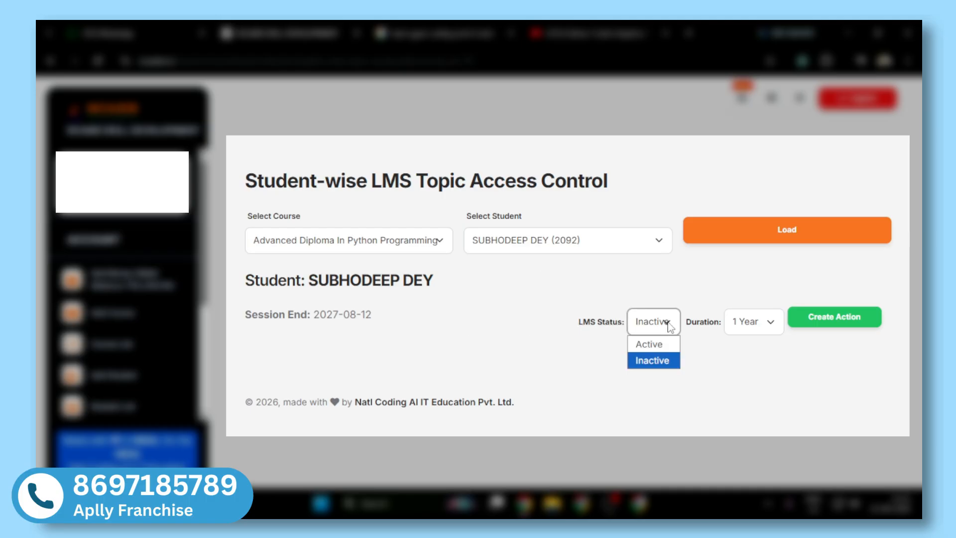
left_click(655, 344)
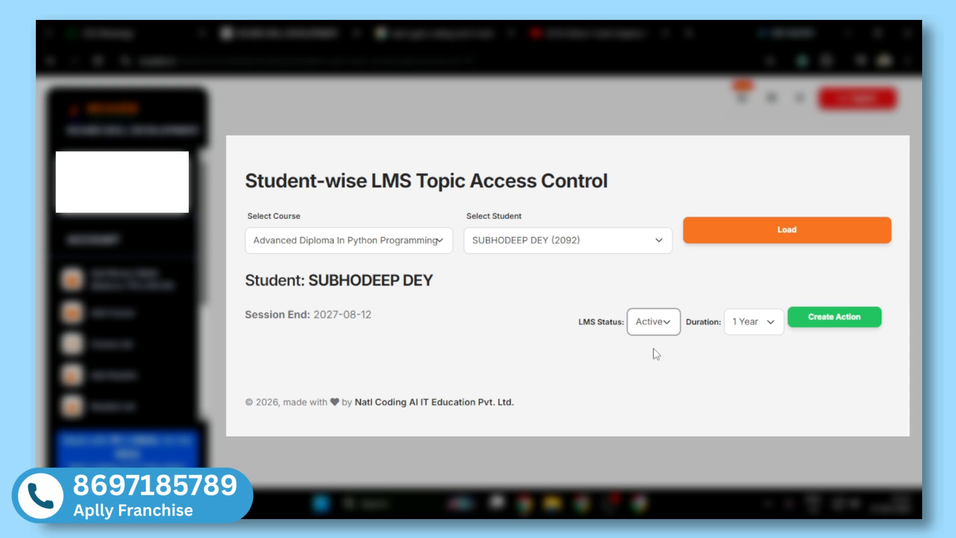
left_click(770, 325)
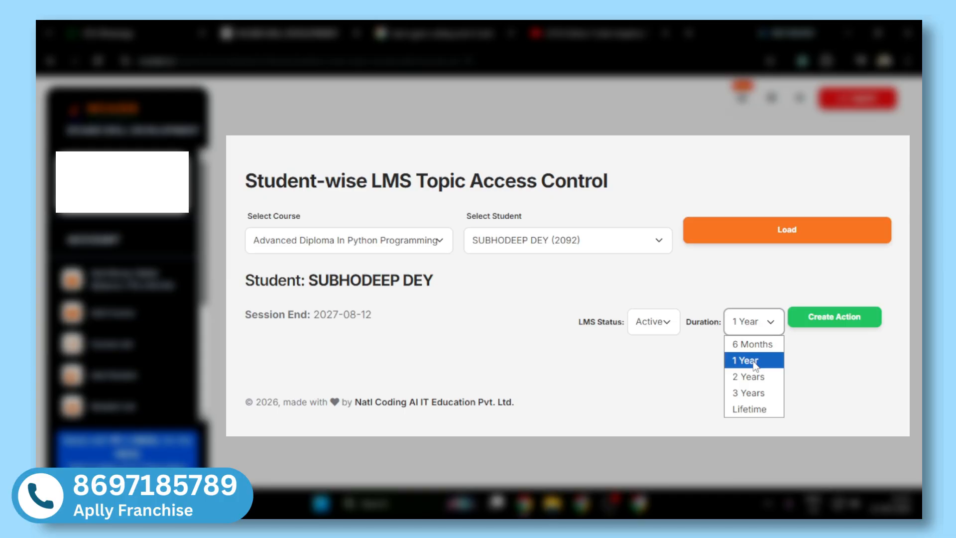
left_click(754, 362)
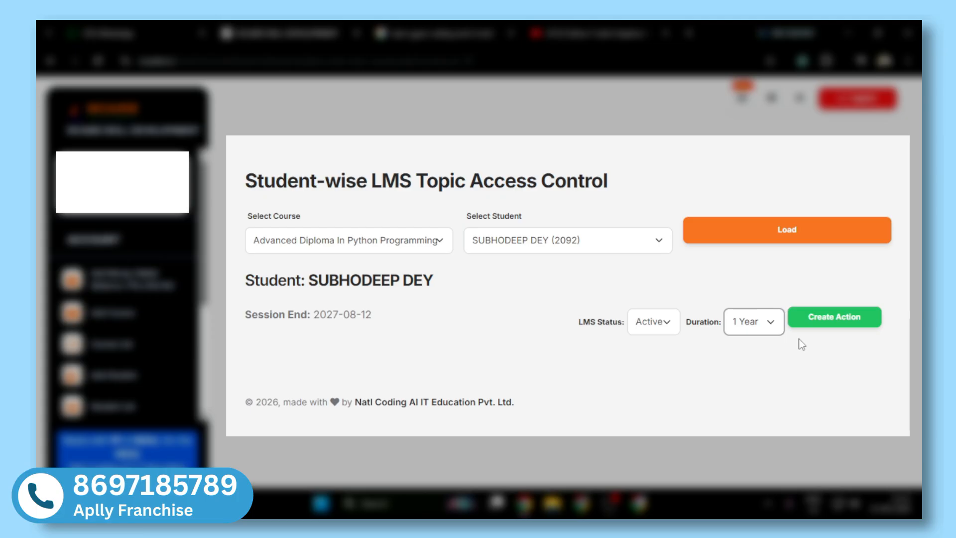
left_click(824, 318)
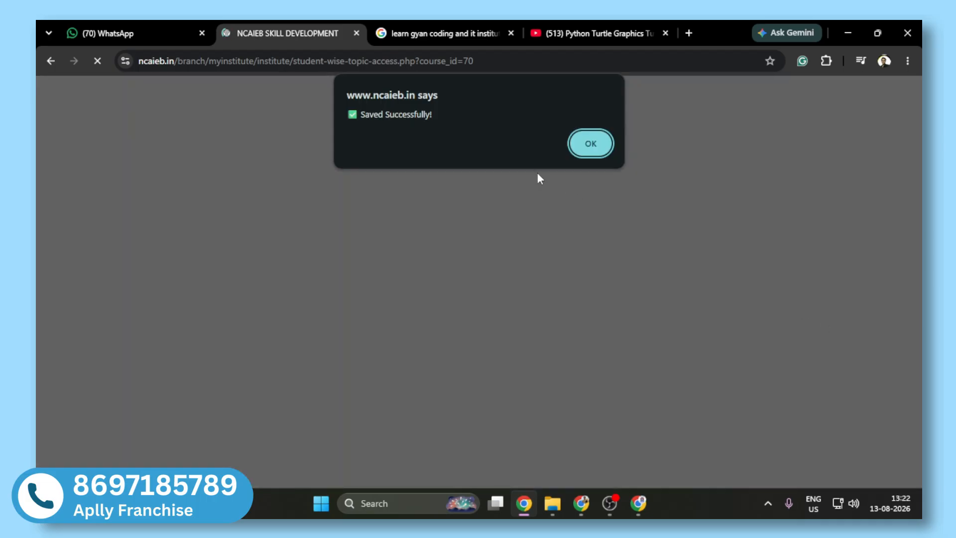
left_click(582, 135)
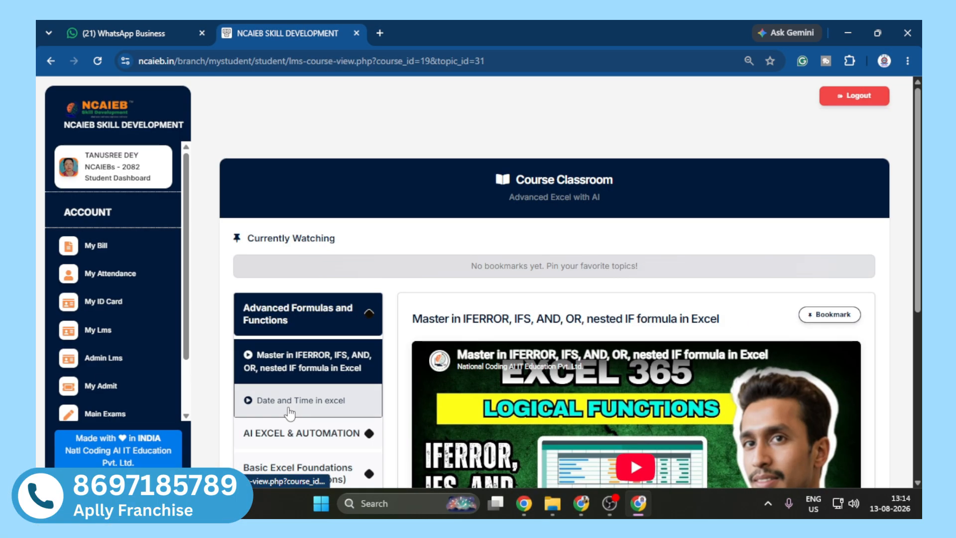
Step: Open the "Date and Time in excel" topic in the student's Advanced Excel with AI classroom and bookmark it
left_click(289, 408)
scroll(812, 235, "down", 2)
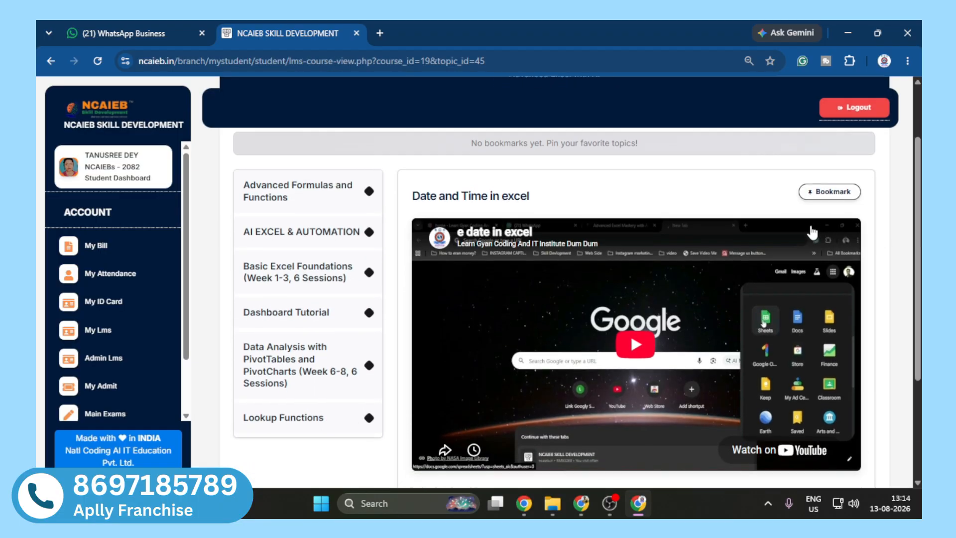
left_click(820, 195)
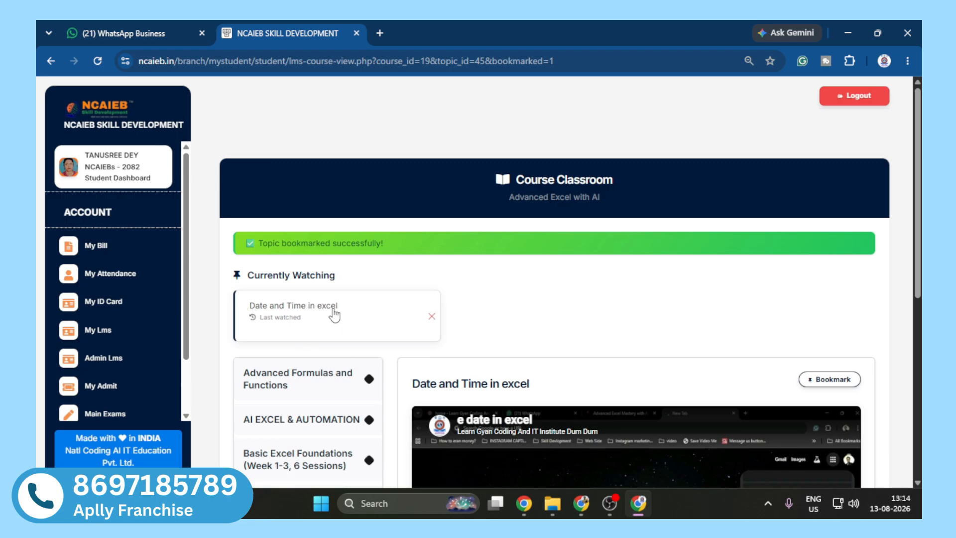
Step: Expand the Dashboard Tutorial module and open its "Advanced Excel Dashboard Tutorial" topic
scroll(451, 330, "down", 3)
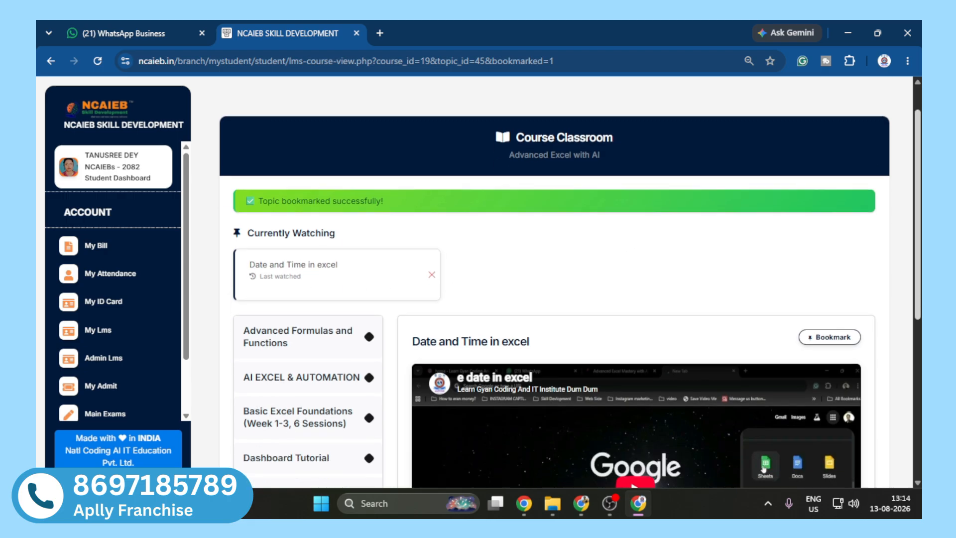
left_click(310, 347)
left_click(304, 379)
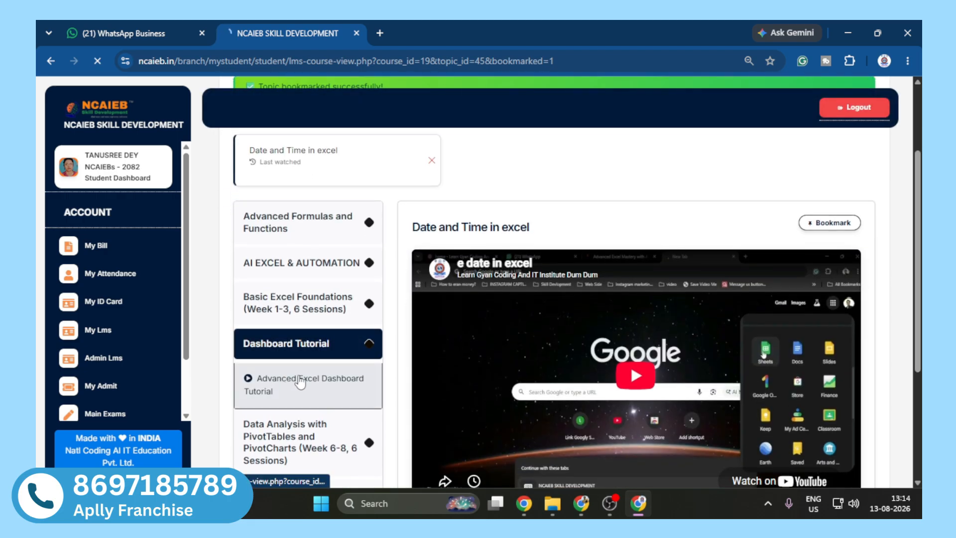
scroll(420, 358, "down", 2)
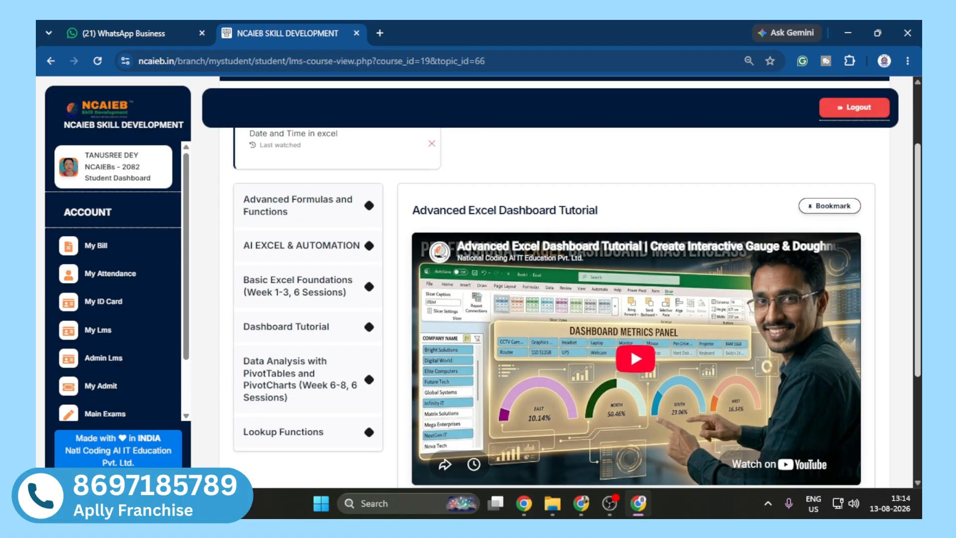
Step: Reopen "Date and Time in excel" from the Currently Watching bookmarks and remove its bookmark
scroll(675, 225, "up", 1)
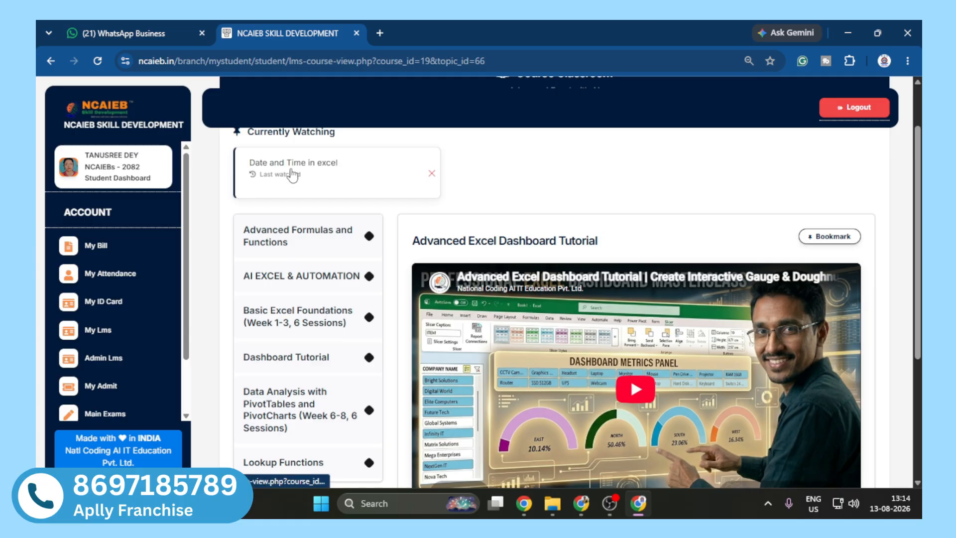
left_click_drag(247, 132, 338, 132)
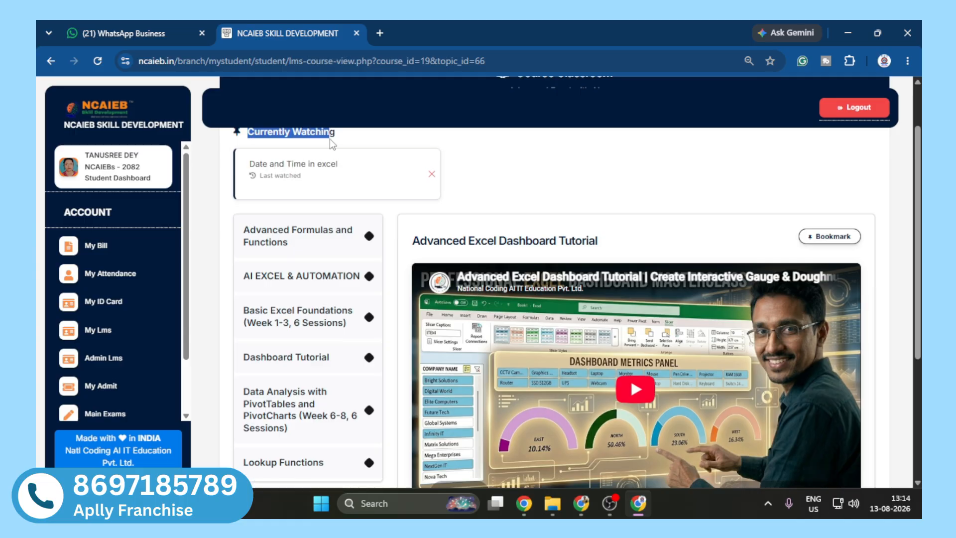
left_click(321, 178)
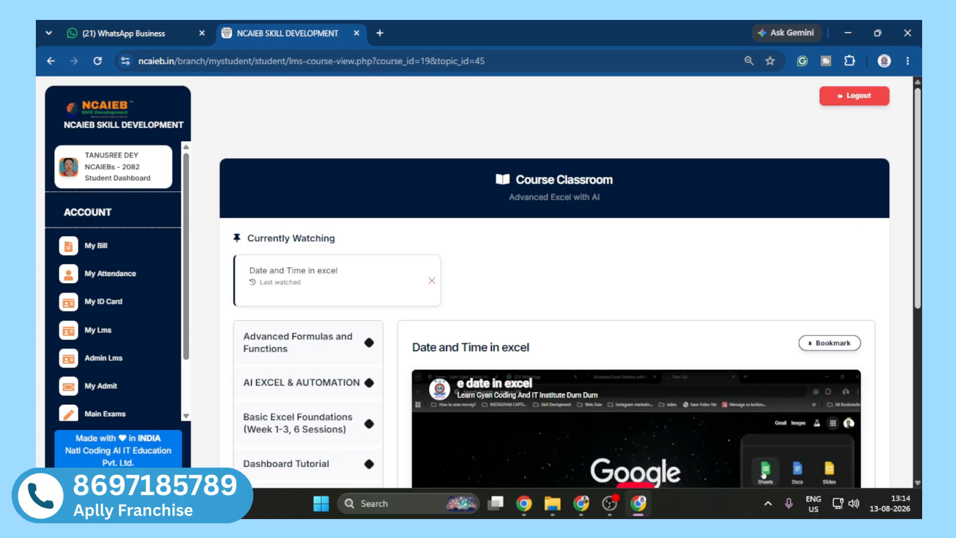
scroll(562, 283, "down", 3)
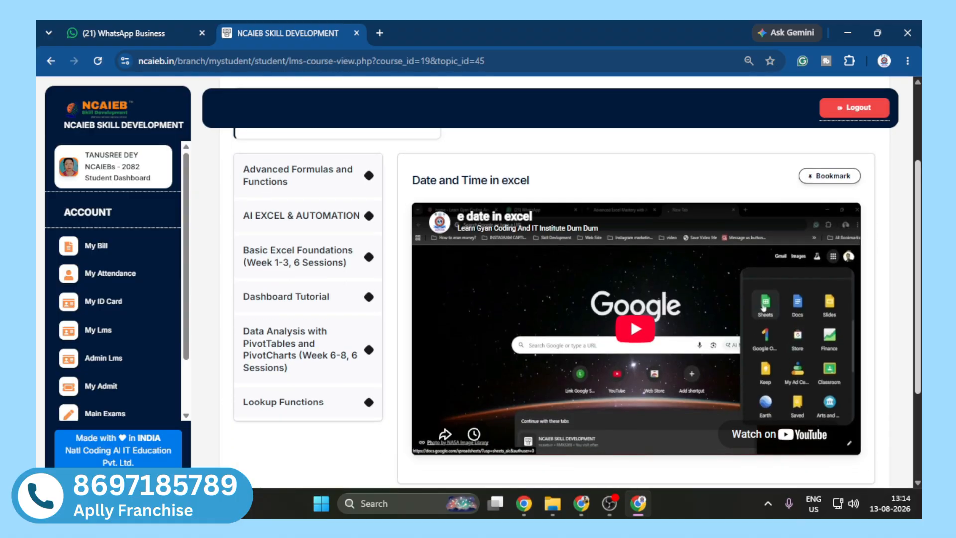
scroll(514, 218, "up", 3)
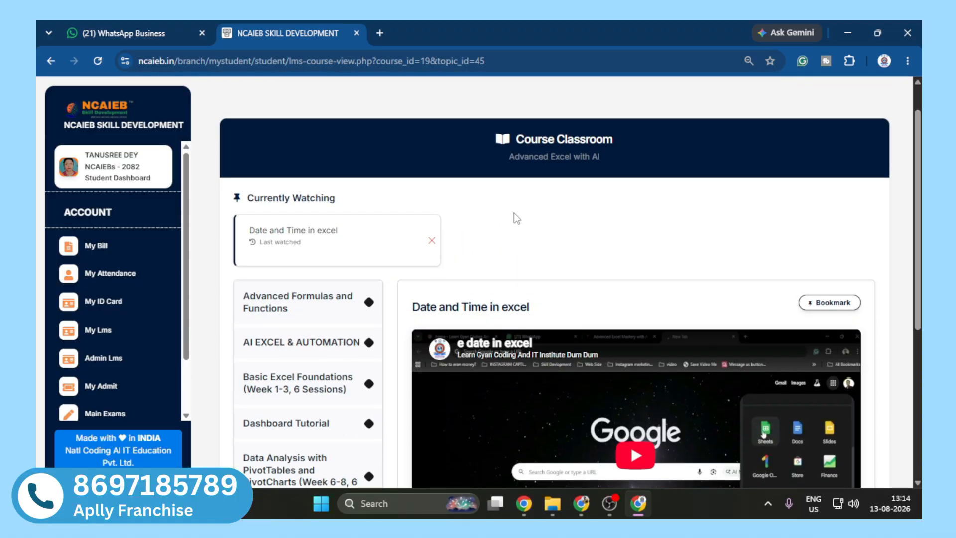
left_click(431, 240)
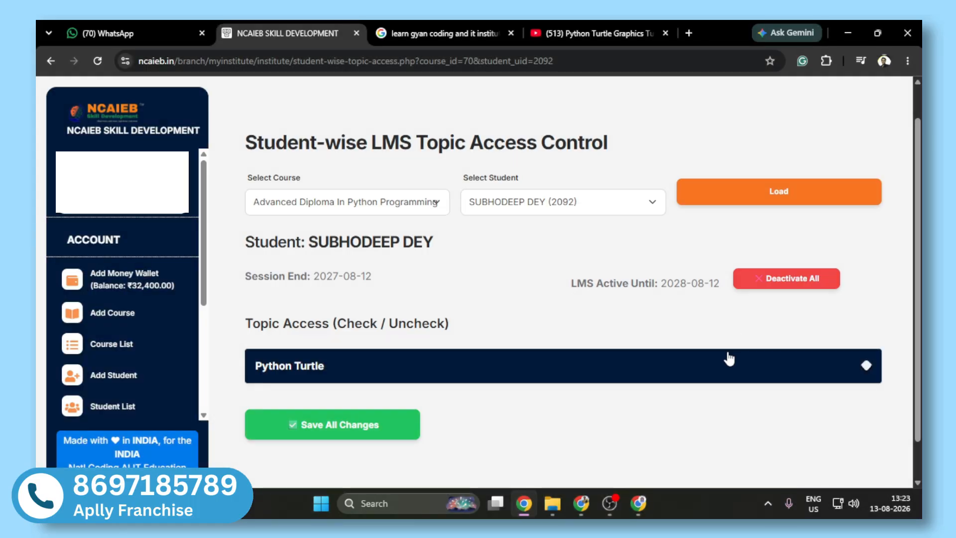
Step: Expand Python Turtle in the institute's Topic Access list and reselect the enrolled student
left_click(728, 358)
scroll(729, 359, "down", 4)
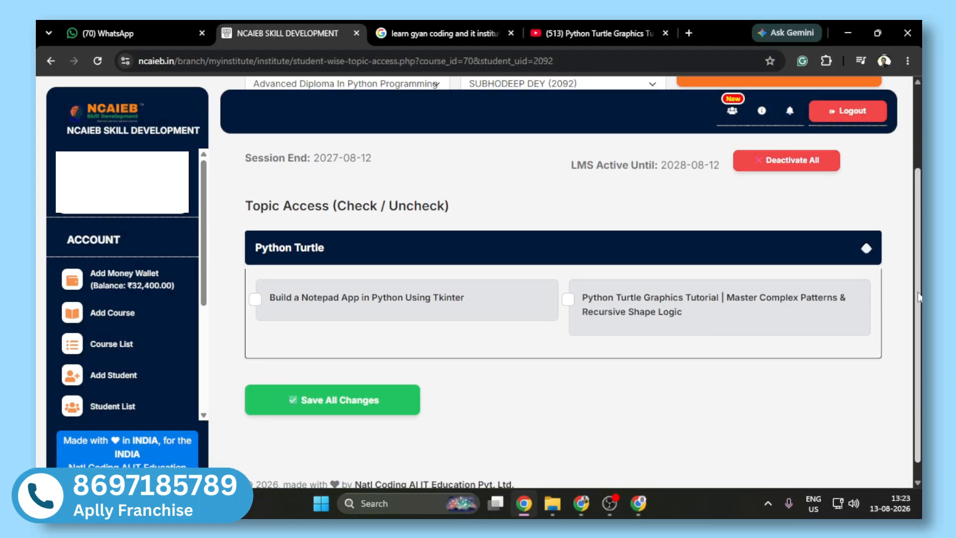
scroll(729, 359, "up", 4)
scroll(600, 217, "down", 2)
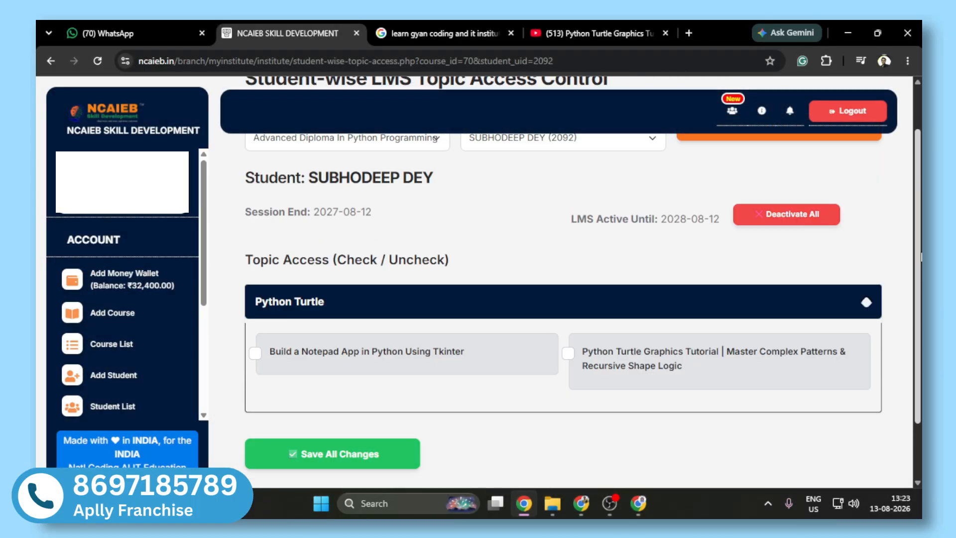
scroll(599, 217, "up", 2)
left_click(558, 205)
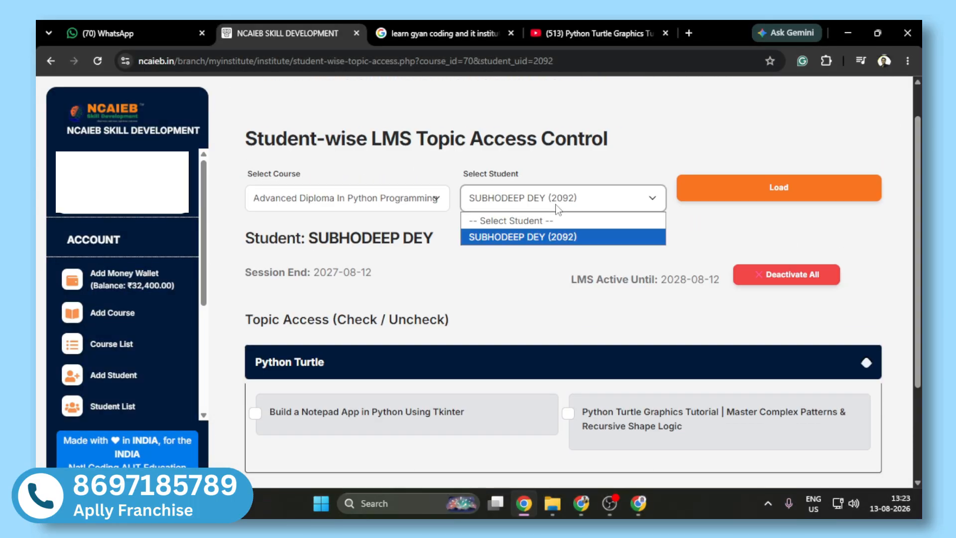
left_click(538, 238)
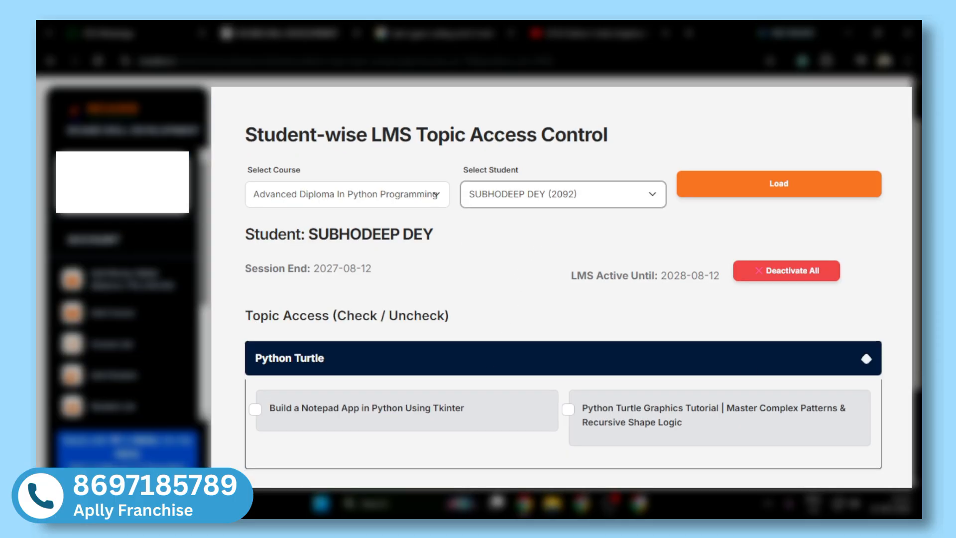
Step: Grant the student access to "Build a Notepad App in Python Using Tkinter" and save all changes
scroll(361, 403, "down", 2)
scroll(253, 416, "up", 2)
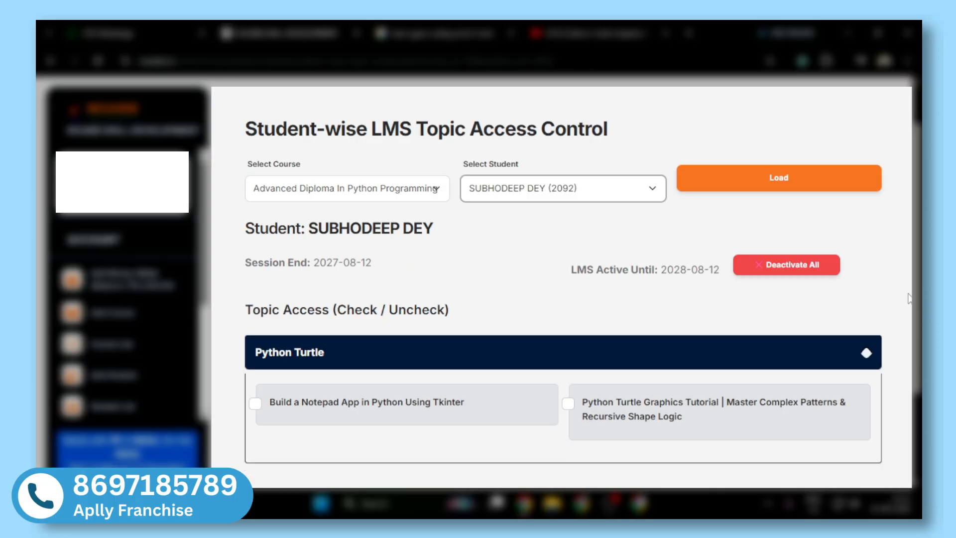
left_click(255, 403)
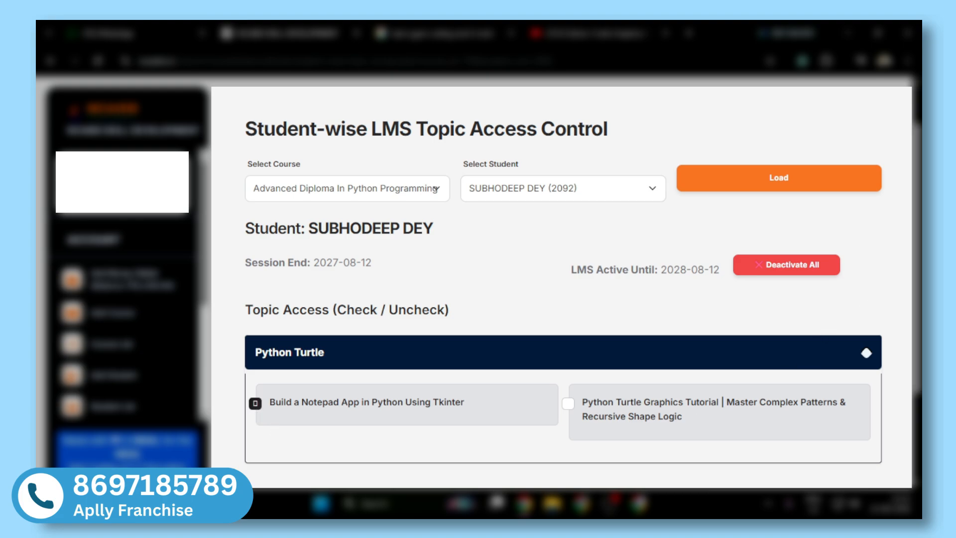
scroll(503, 433, "down", 2)
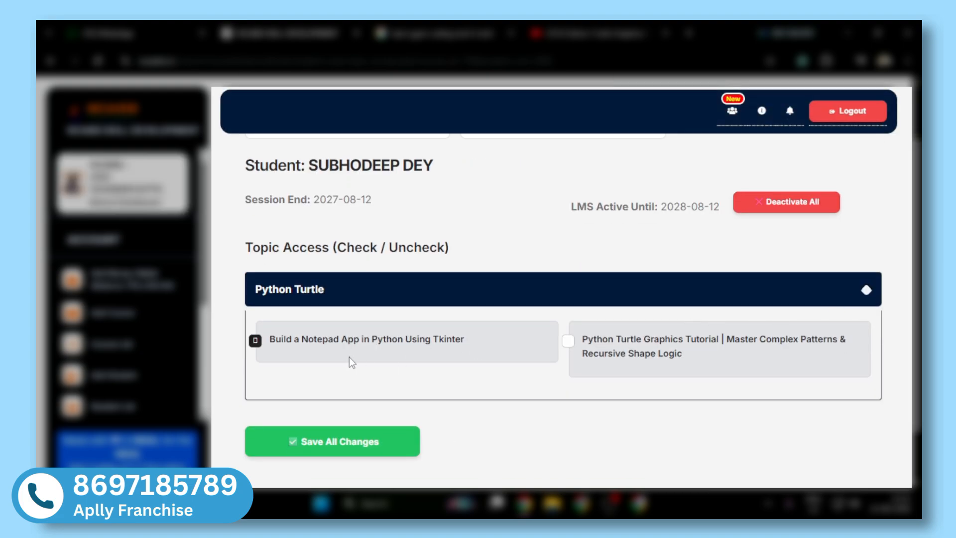
left_click(296, 440)
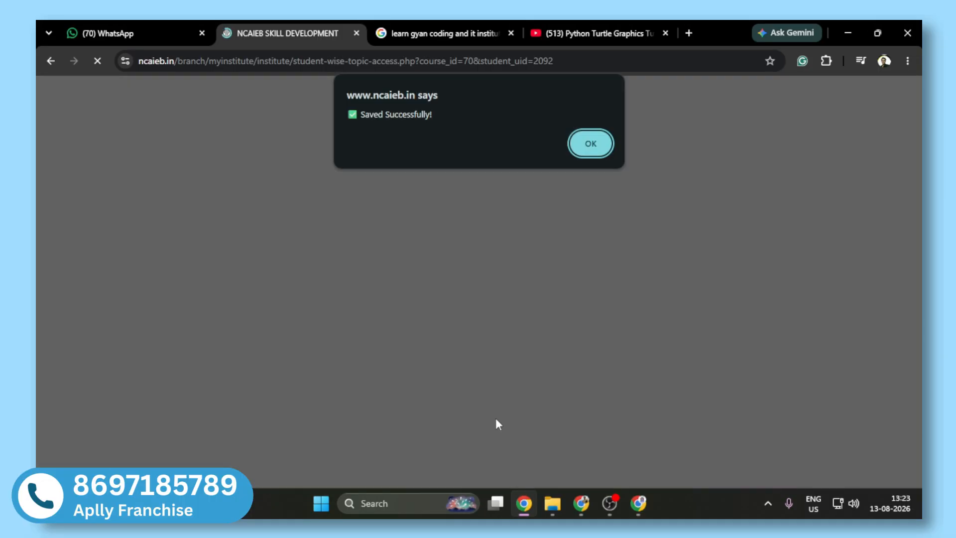
left_click(601, 151)
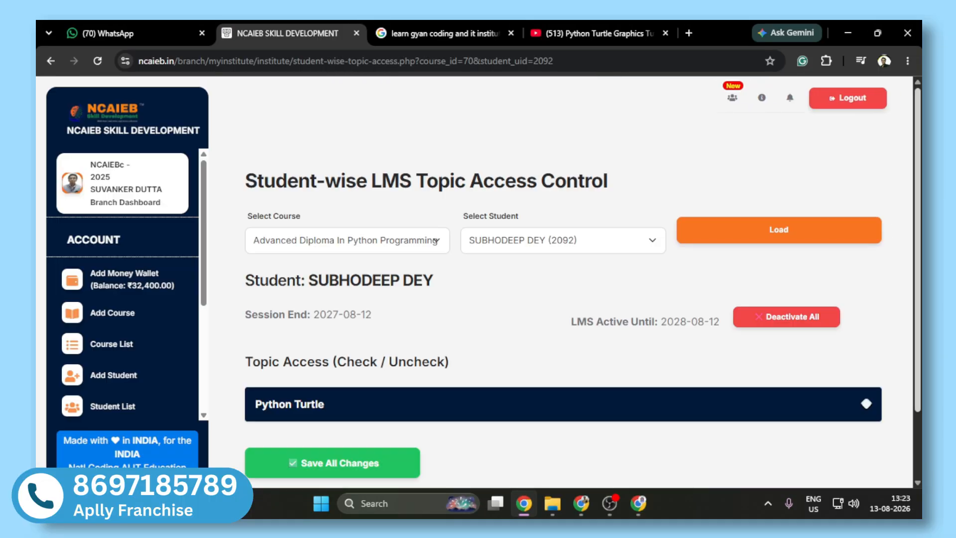
Step: Expand Python Turtle to check the saved topic access and deactivate all of the student's LMS access, accepting the confirmation
scroll(440, 348, "down", 1)
left_click(424, 372)
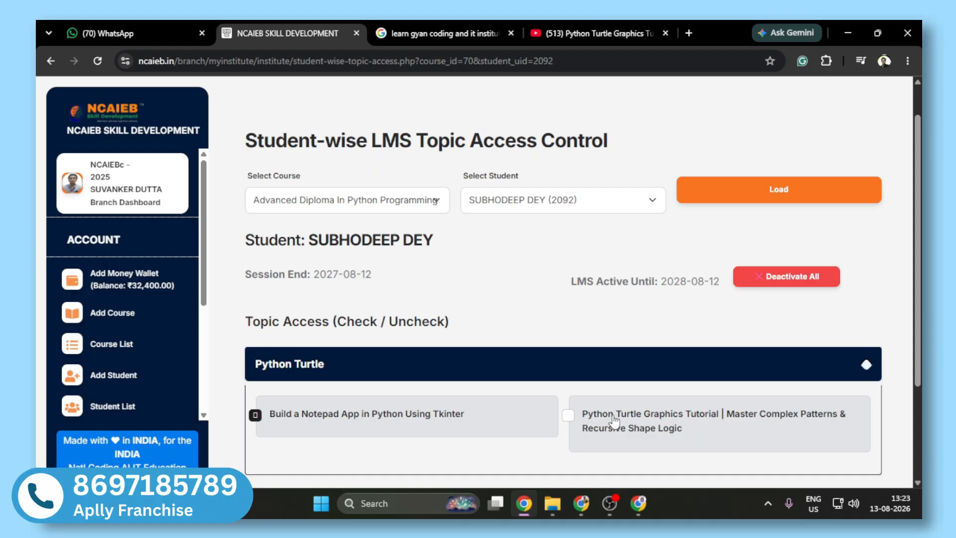
mouse_move(918, 299)
left_mouse_down()
mouse_move(918, 369)
mouse_move(918, 296)
left_mouse_up()
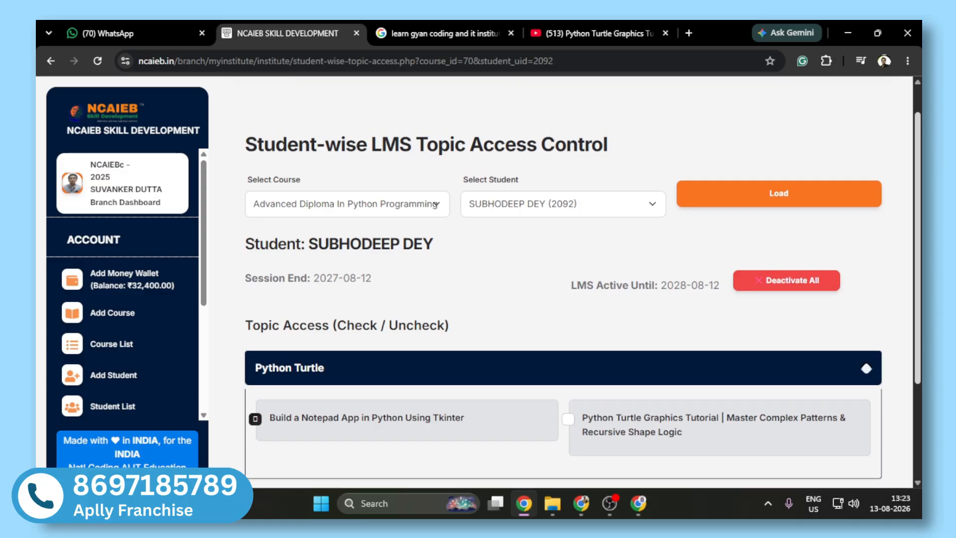
left_click(784, 286)
left_click(547, 145)
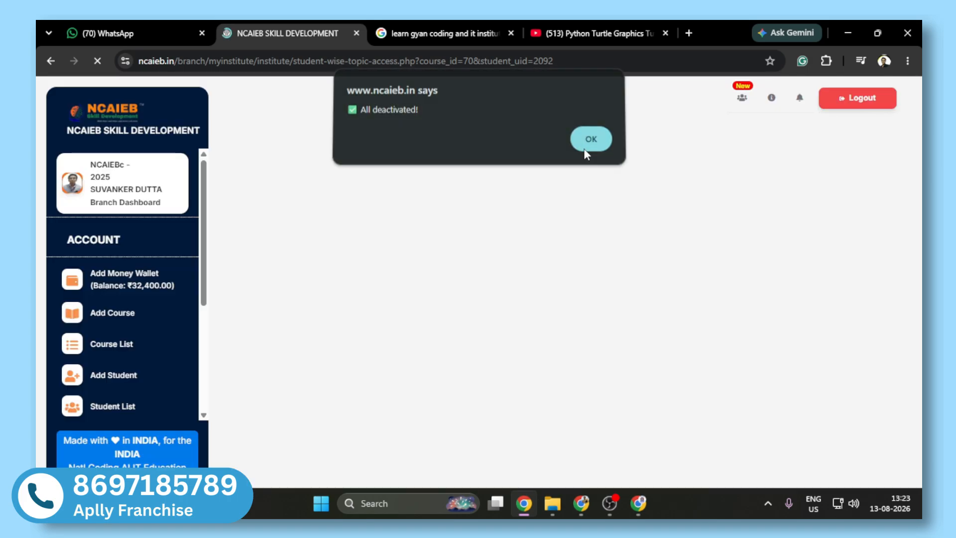
left_click(582, 145)
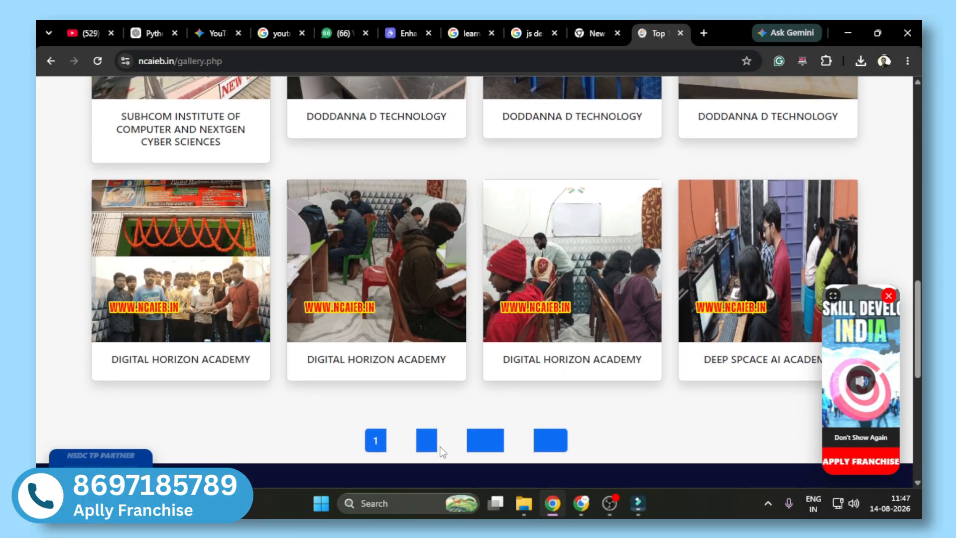
Step: Open page 2 of the NCAIEB website gallery and look through its institute photos
left_click(427, 440)
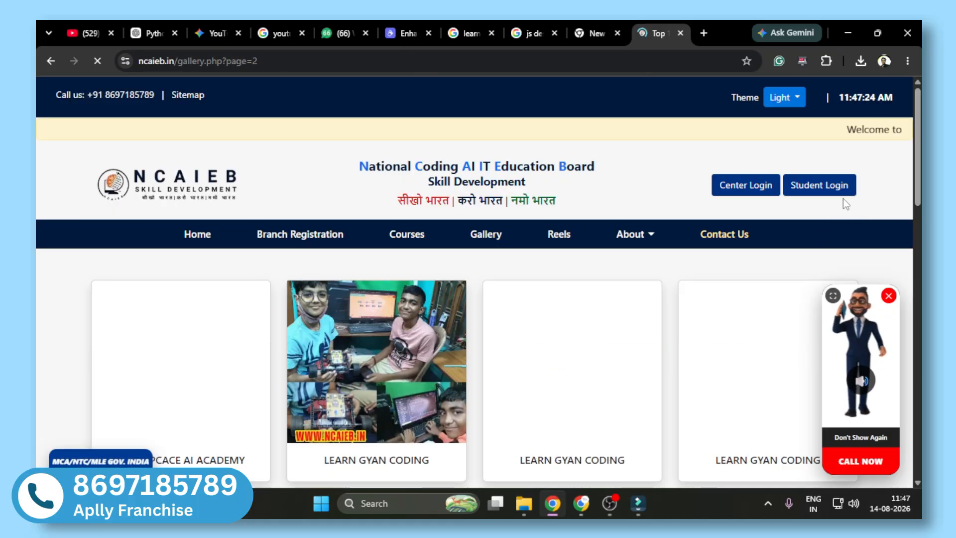
middle_click(869, 230)
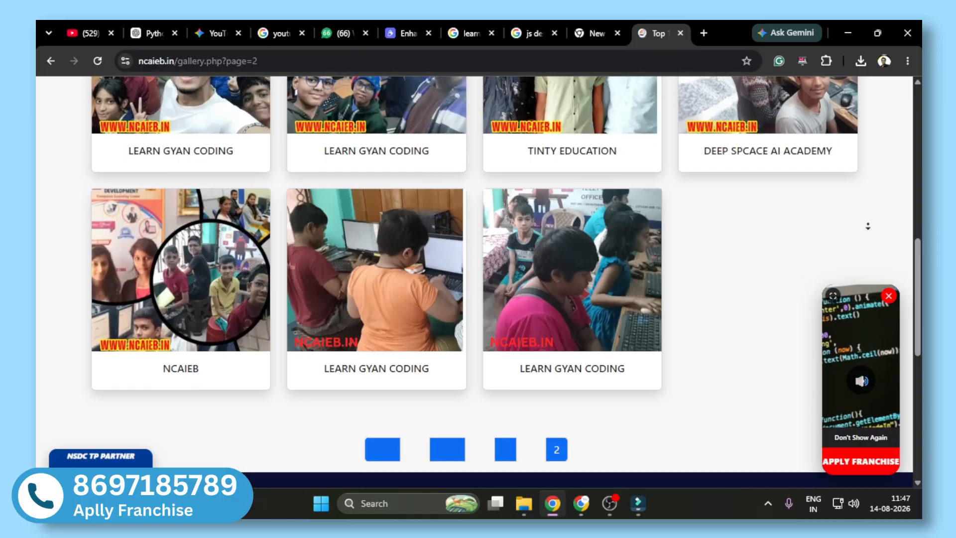
middle_click(868, 225)
left_click_drag(916, 264, 917, 110)
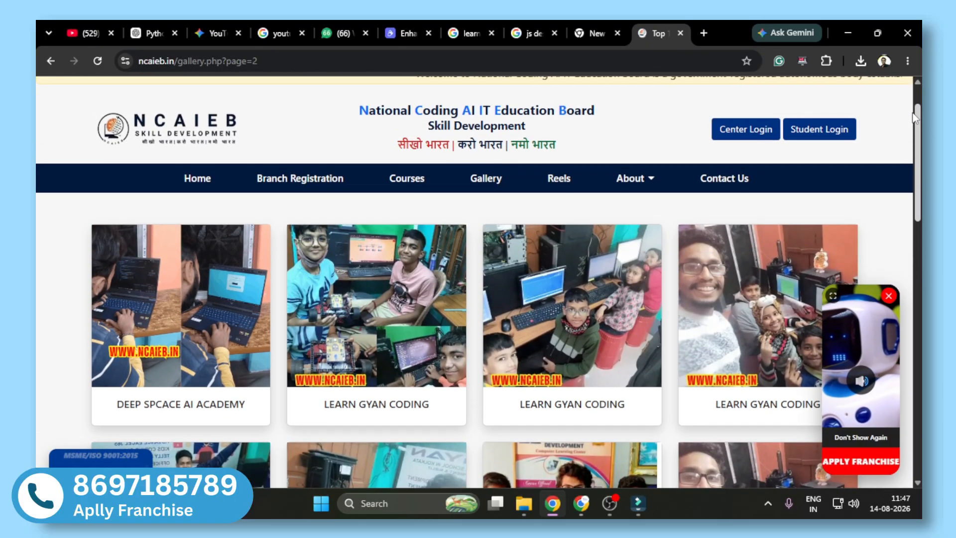
Step: Open the Reels page of the NCAIEB website and look over the skill development reels
left_click(568, 178)
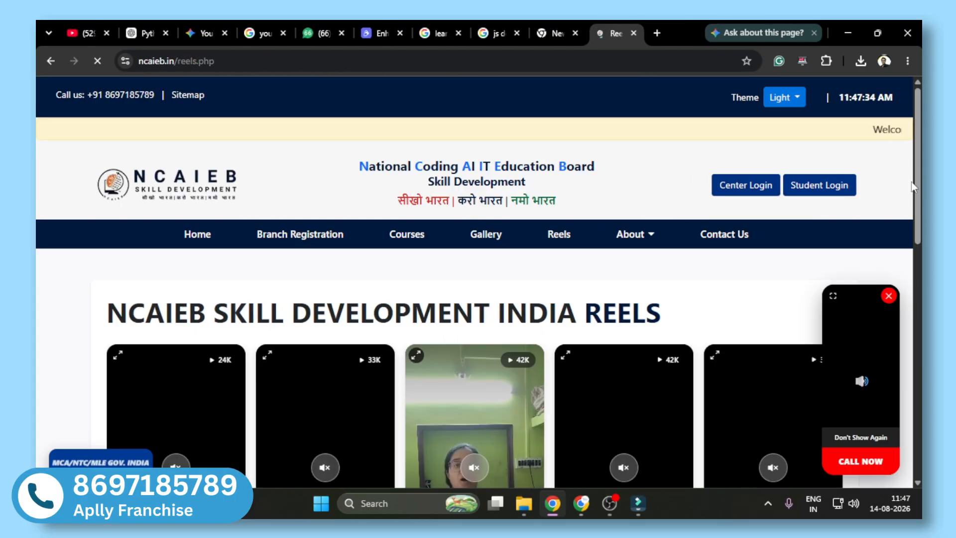
scroll(474, 282, "down", 3)
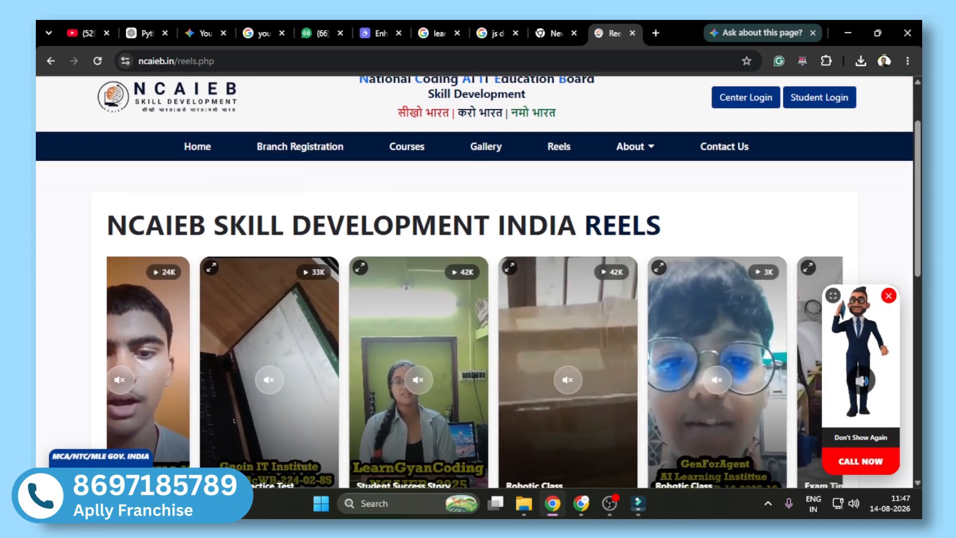
scroll(474, 282, "down", 1)
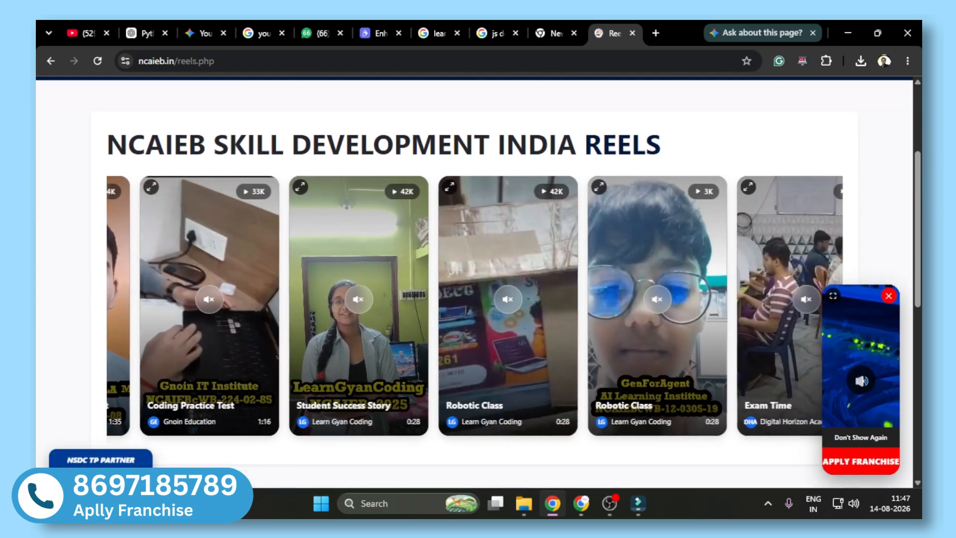